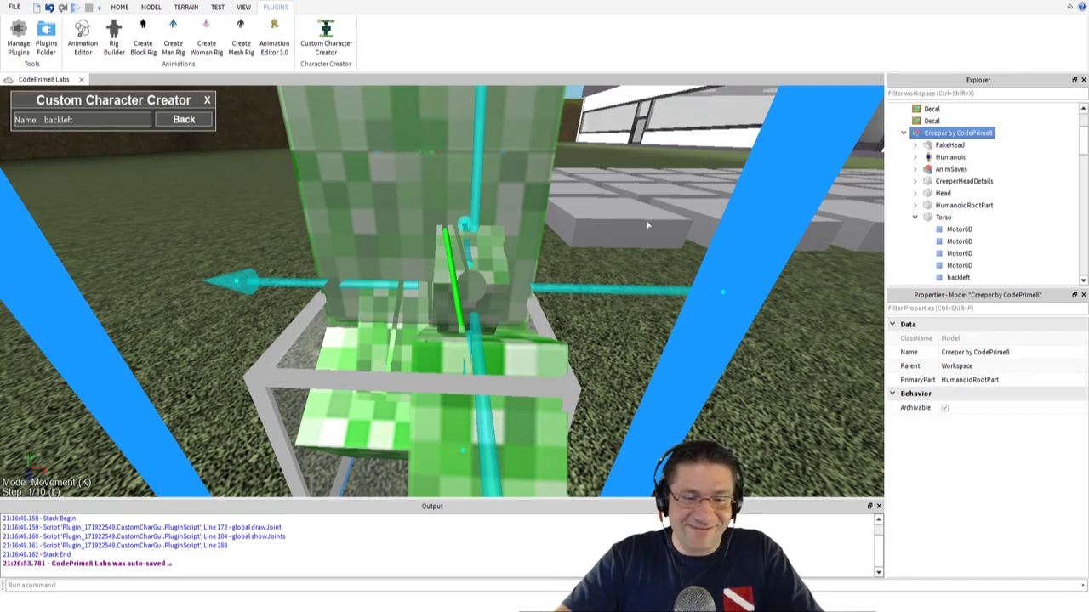
- Leave the backleft joint and open the creeper's front-left leg joint for editing in the Custom Character Creator
right_drag(648, 226, 647, 225)
key(s)
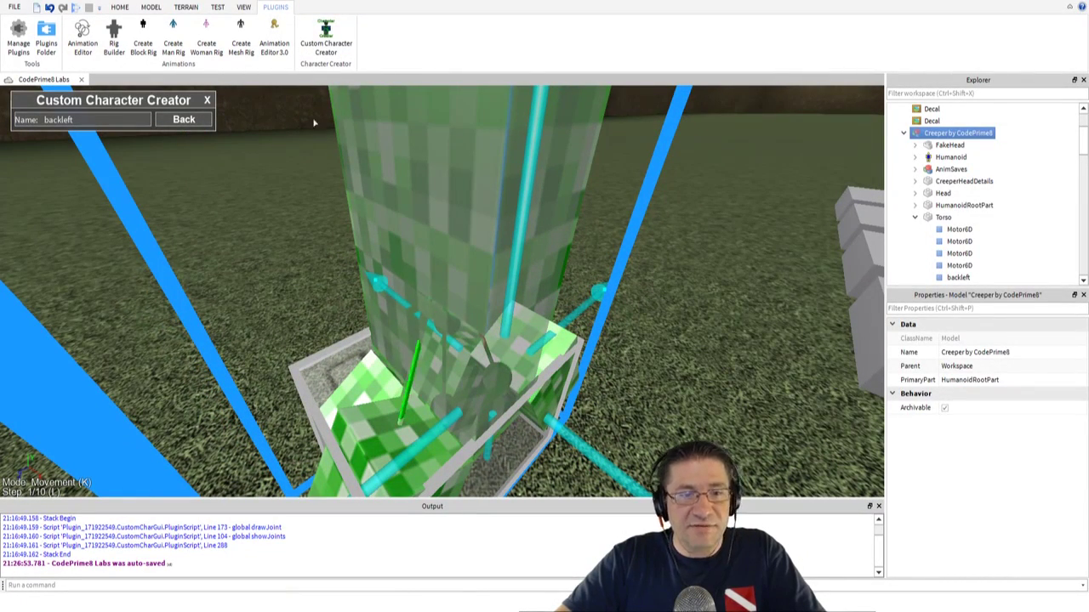
click(322, 39)
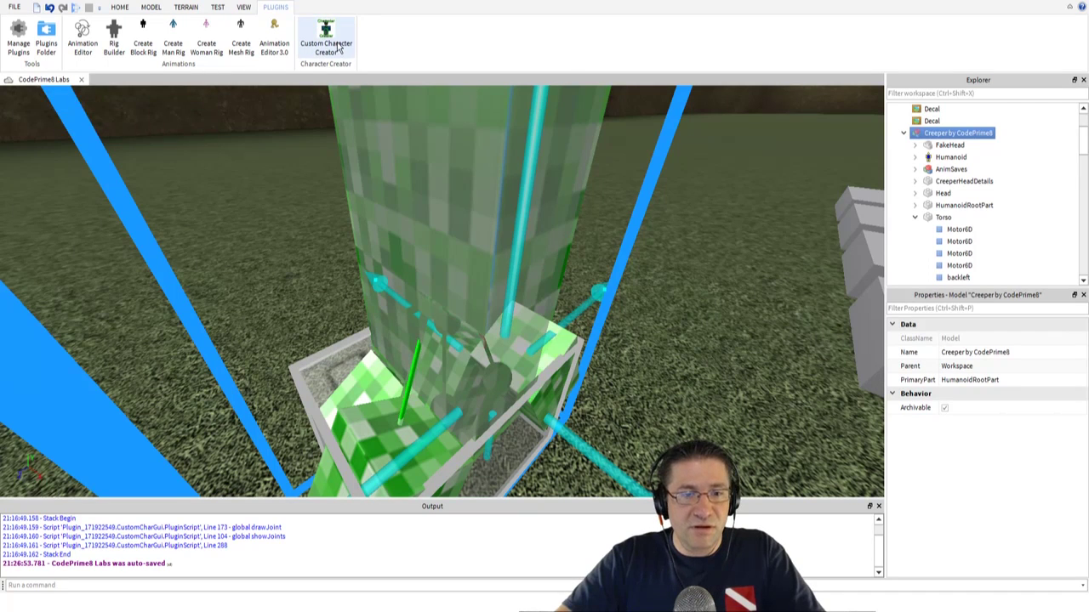
click(325, 38)
click(176, 119)
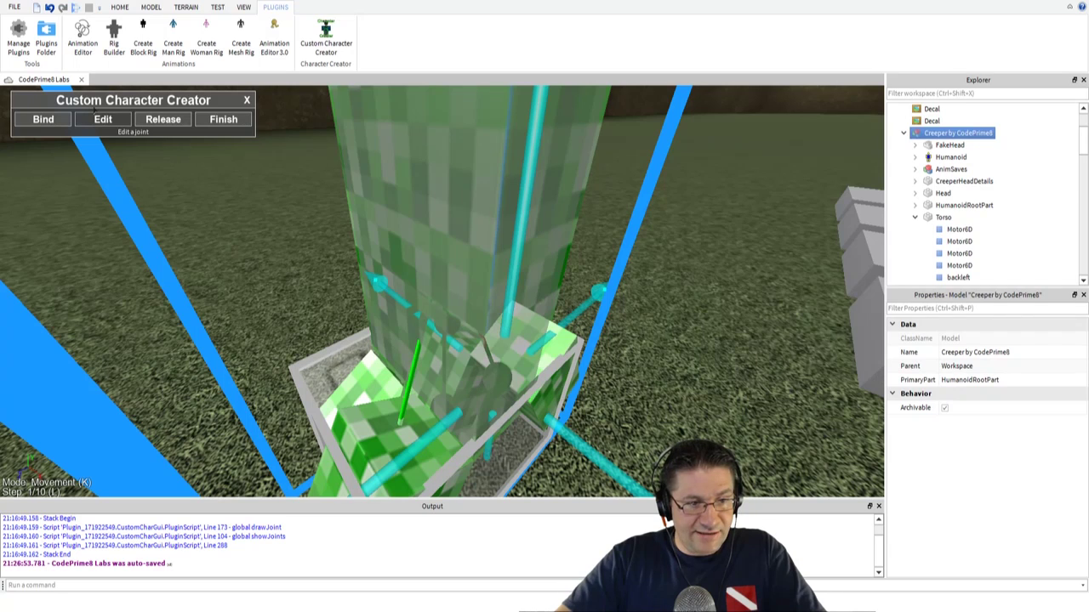
click(101, 117)
click(407, 359)
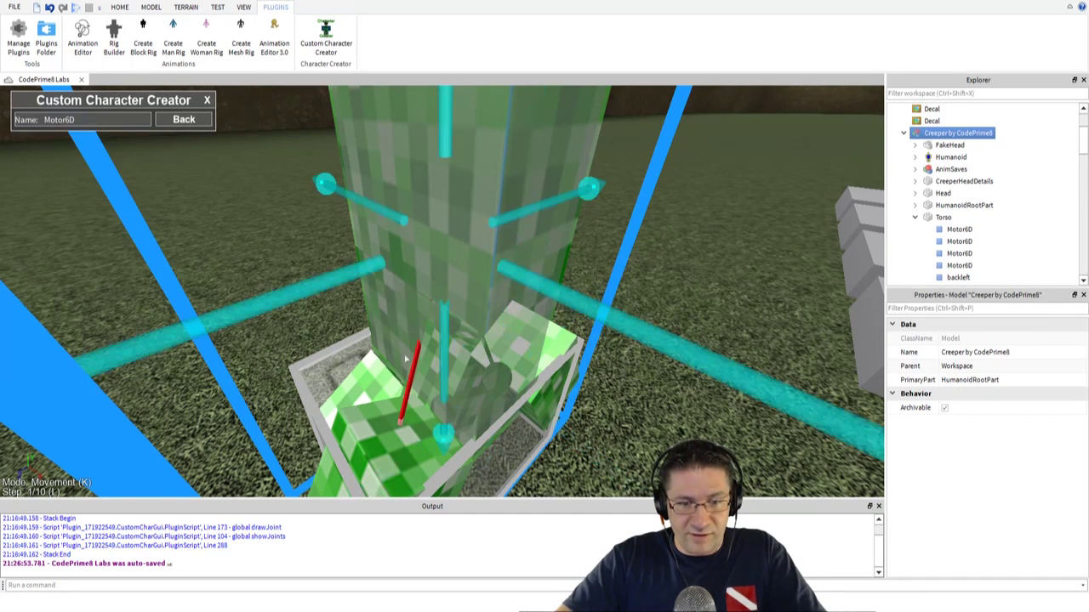
- Move the front-left leg joint down and sideways to where the top of the leg meets the torso
mouse_move(352, 257)
mouse_down()
mouse_move(220, 303)
mouse_move(253, 292)
mouse_up()
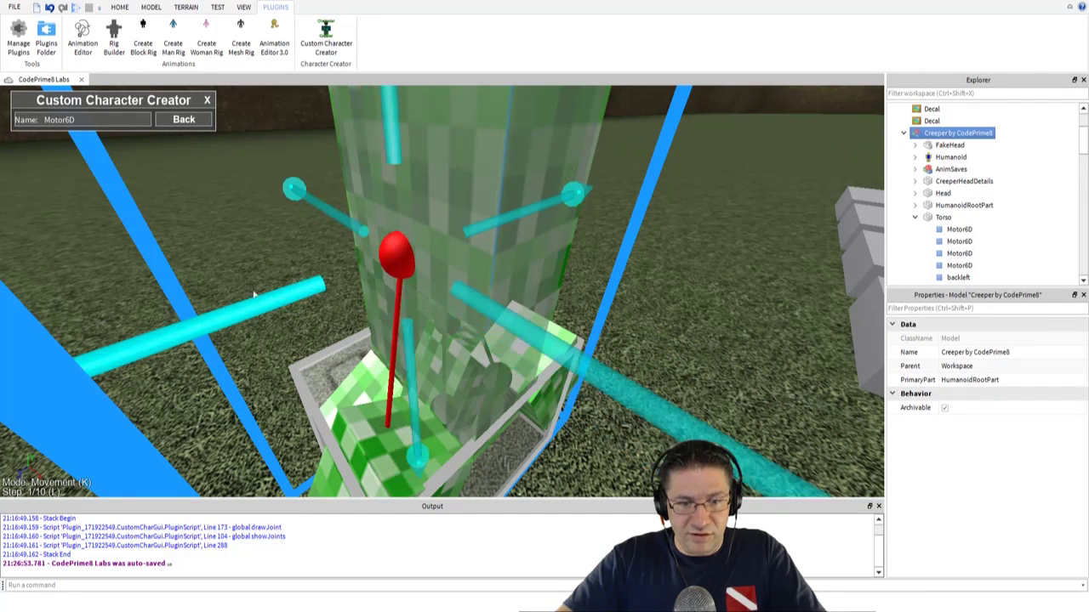
mouse_move(384, 104)
mouse_down()
mouse_move(408, 226)
mouse_move(412, 347)
mouse_up()
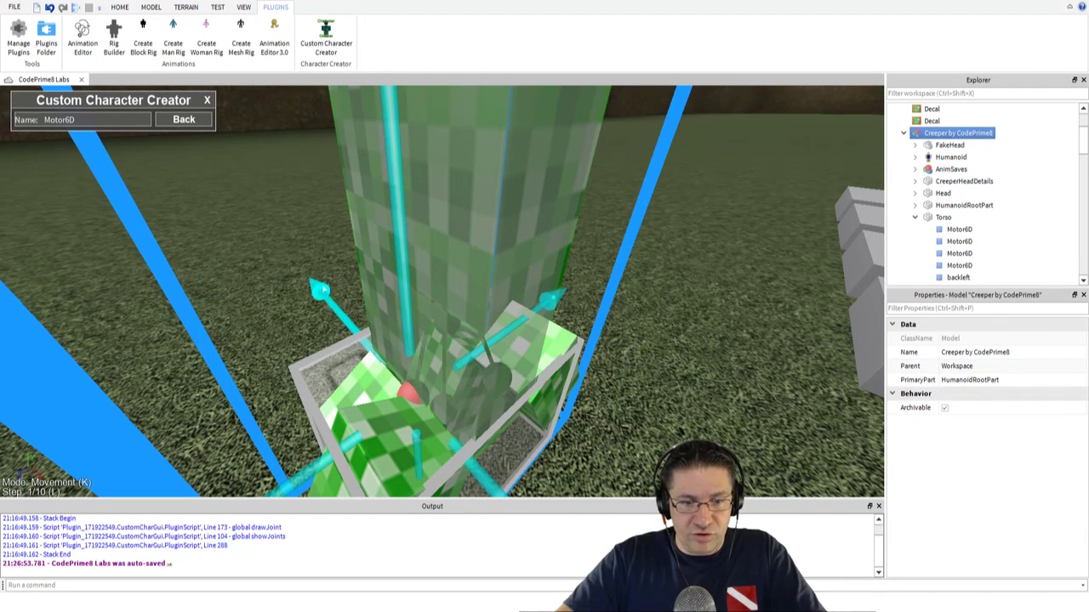
drag(311, 281, 323, 291)
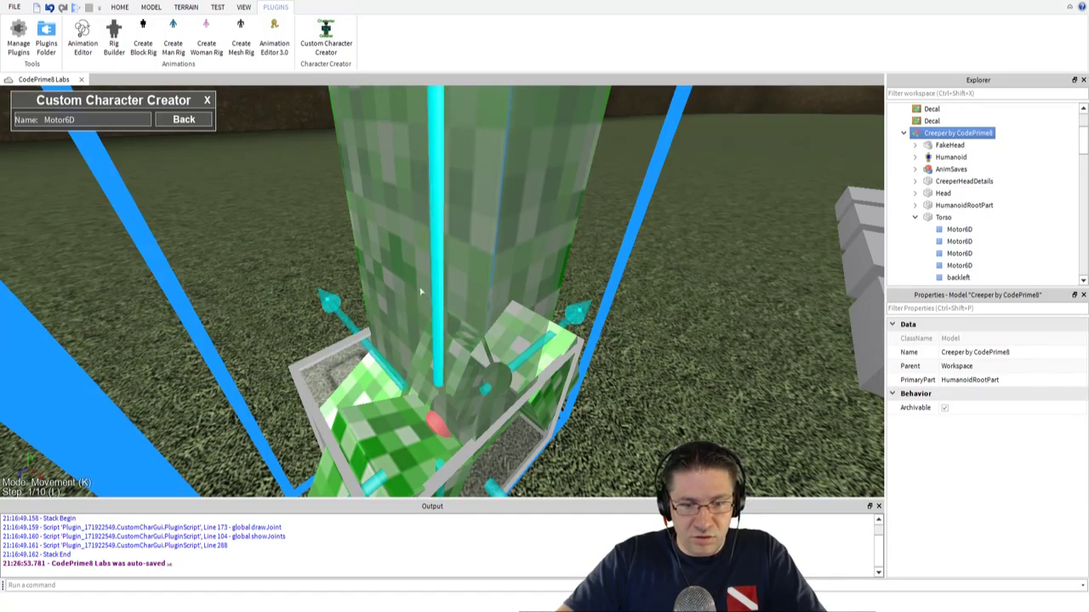
scroll(423, 311, down, 4)
scroll(486, 389, up, 5)
right_drag(487, 389, 487, 388)
scroll(487, 388, up, 3)
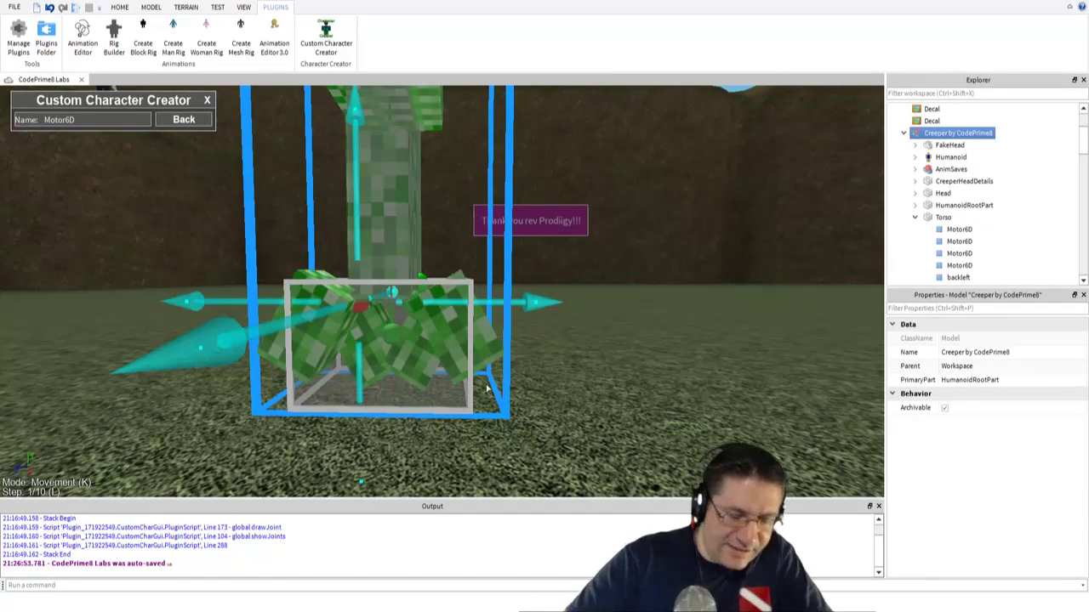
- Switch the joint handles to rotation mode and examine the front-left leg joint's orientation from several angles
key(k)
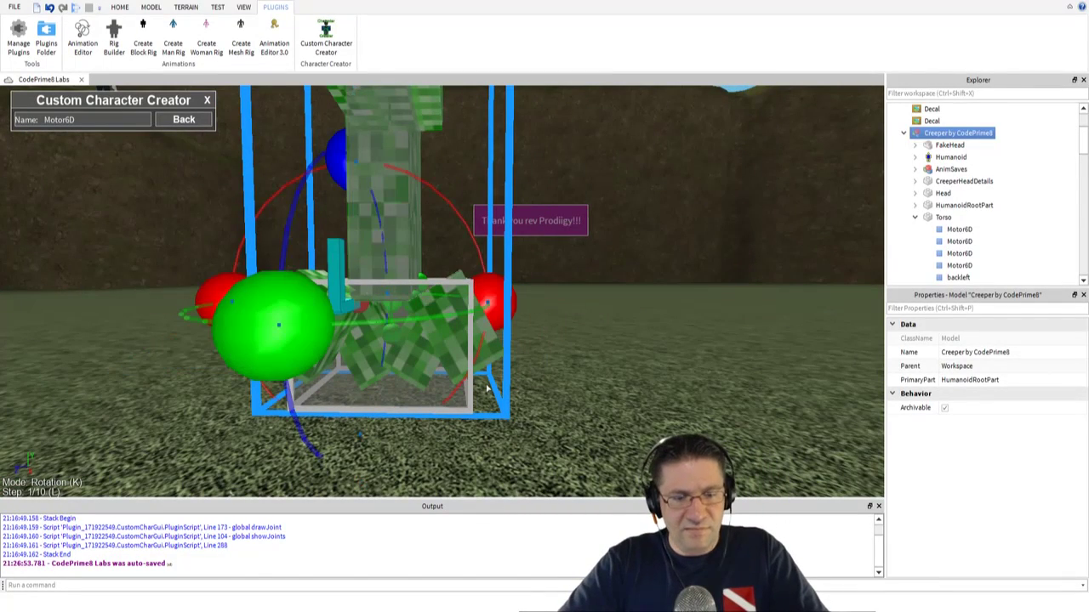
right_drag(453, 347, 453, 347)
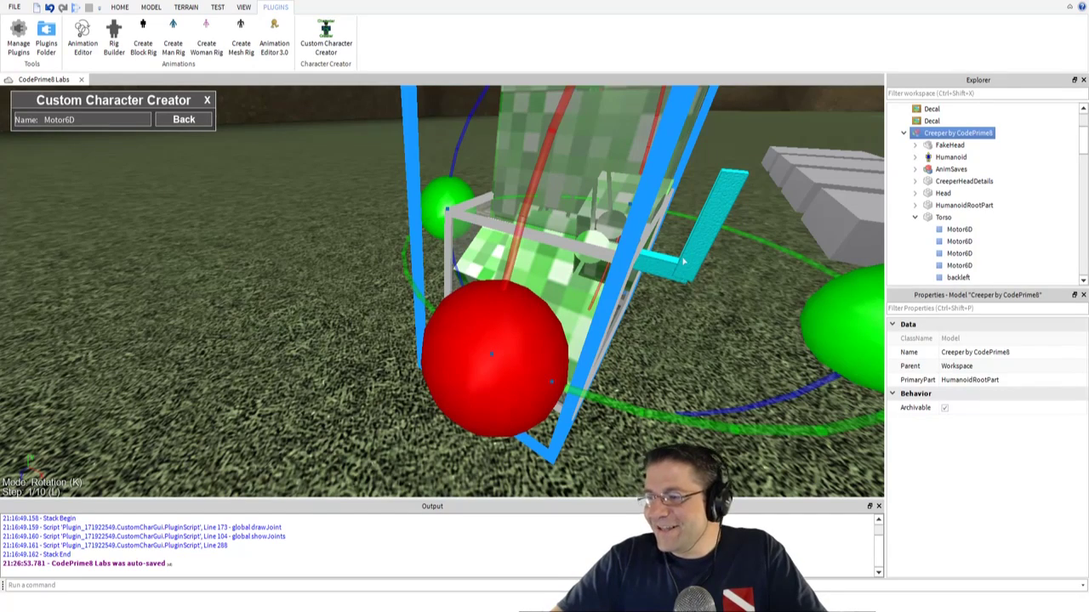
right_drag(683, 262, 683, 262)
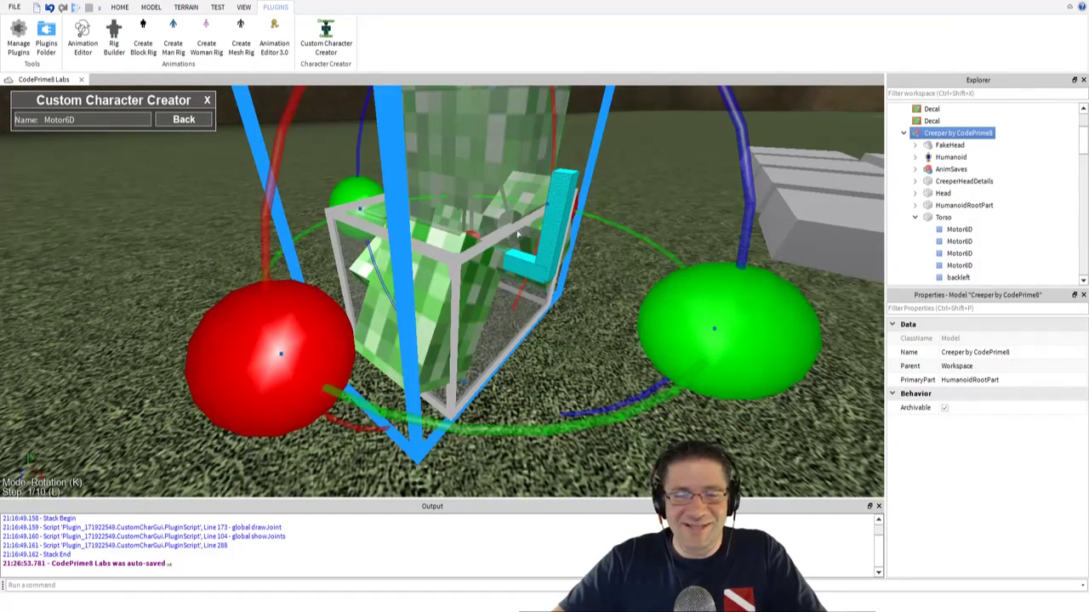
drag(636, 283, 203, 367)
right_drag(252, 370, 252, 370)
drag(377, 287, 370, 292)
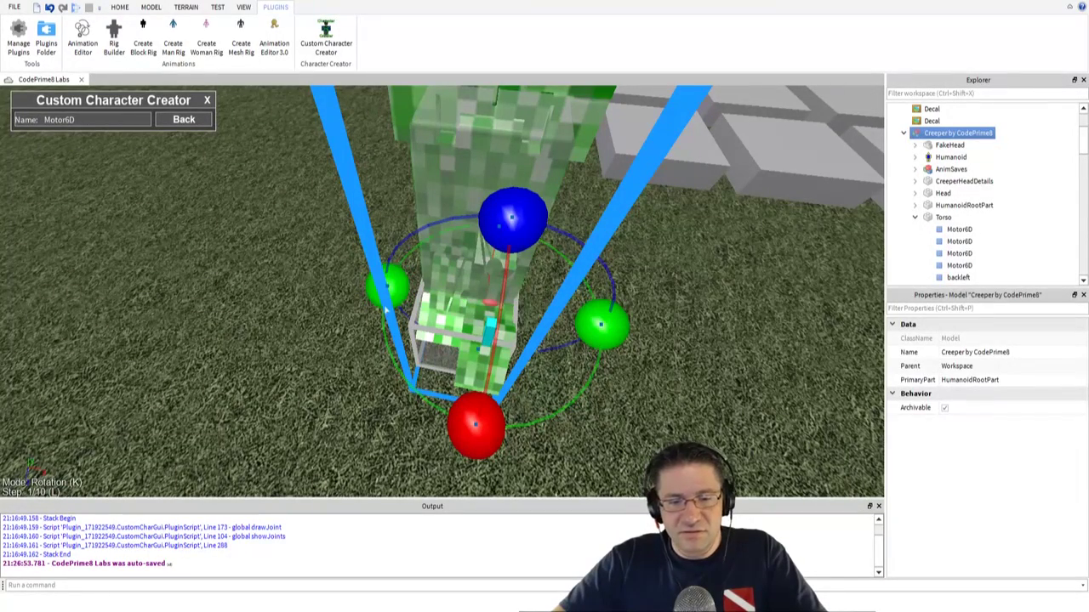
- Rename the selected joint as frontleft and return to the joint actions
click(95, 114)
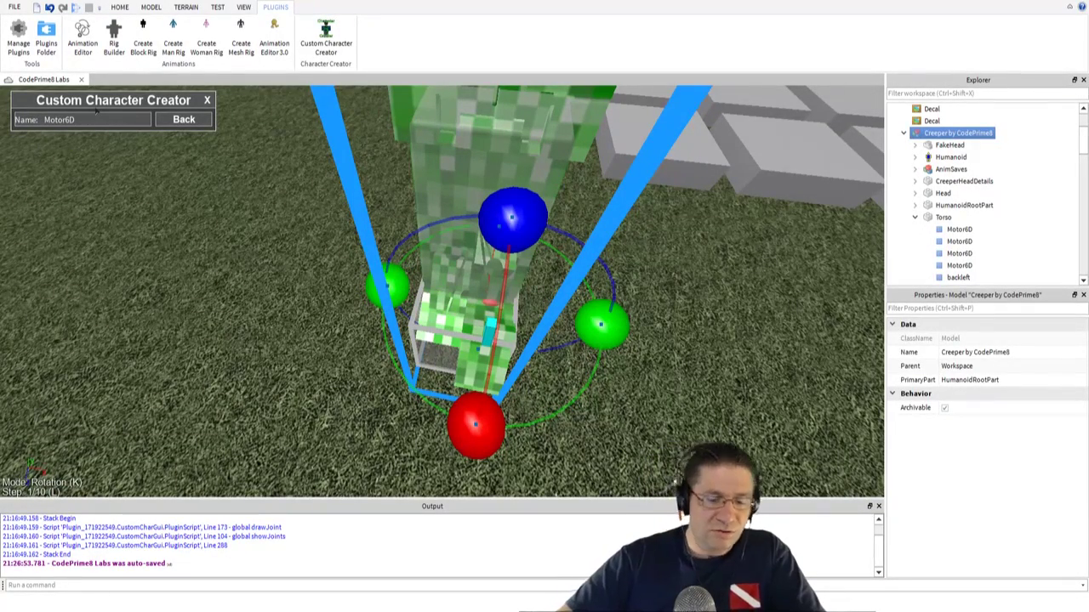
key(BackSpace)
key(BackSpace)
key(BackSpace)
key(BackSpace)
key(BackSpace)
key(BackSpace)
key(BackSpace)
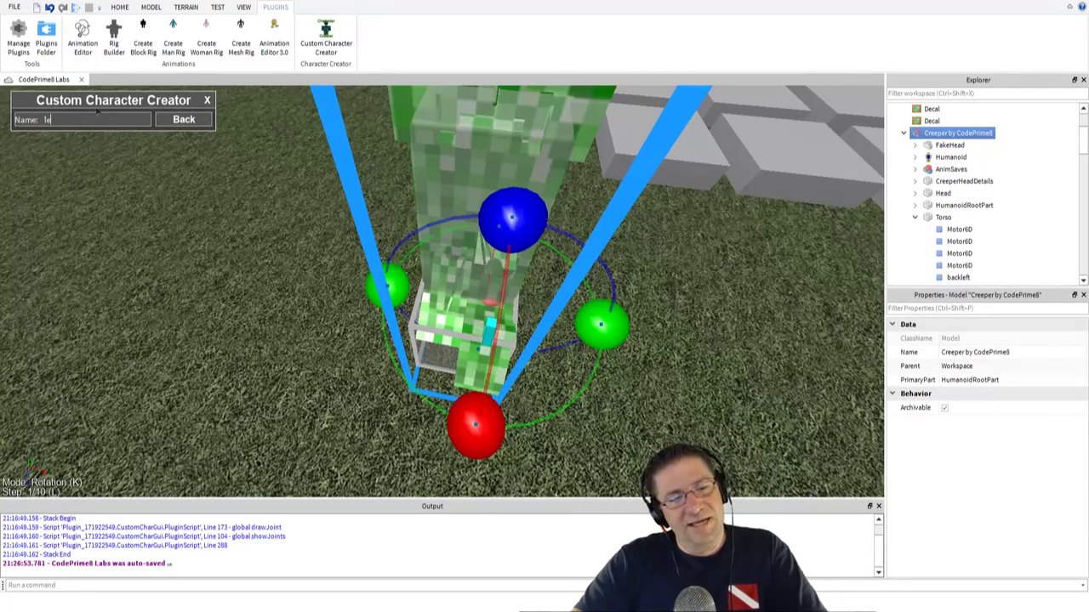
key(BackSpace)
key(BackSpace)
key(BackSpace)
text(f)
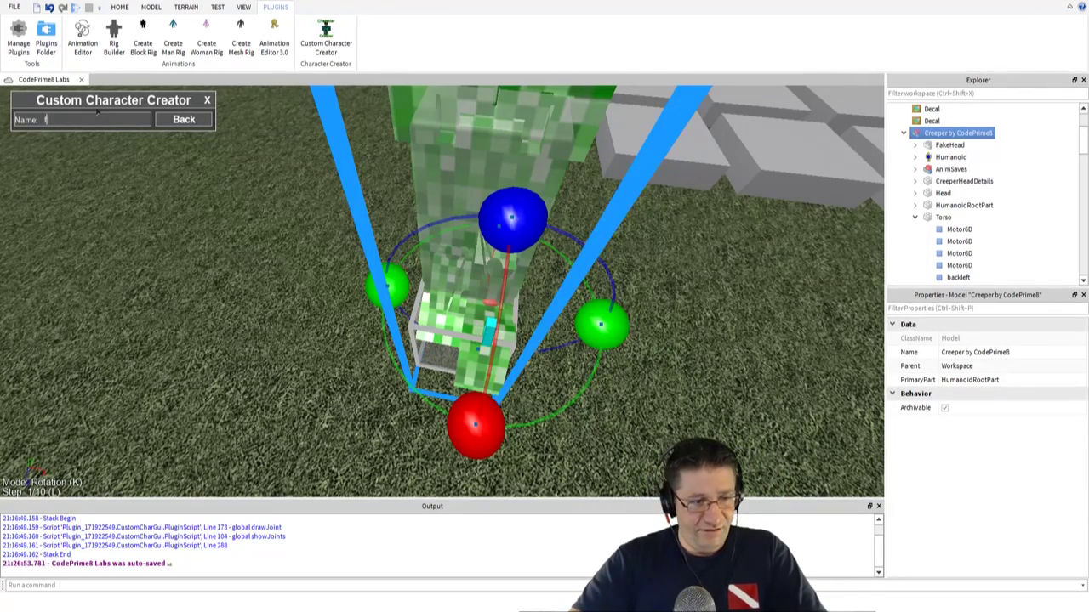
text(rom)
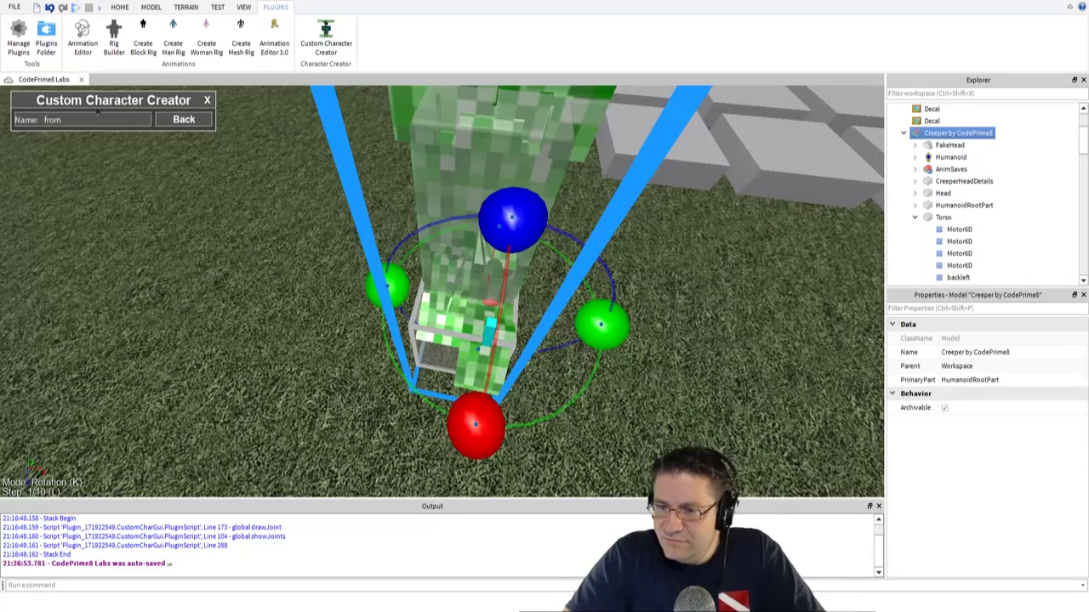
key(BackSpace)
key(BackSpace)
key(BackSpace)
key(BackSpace)
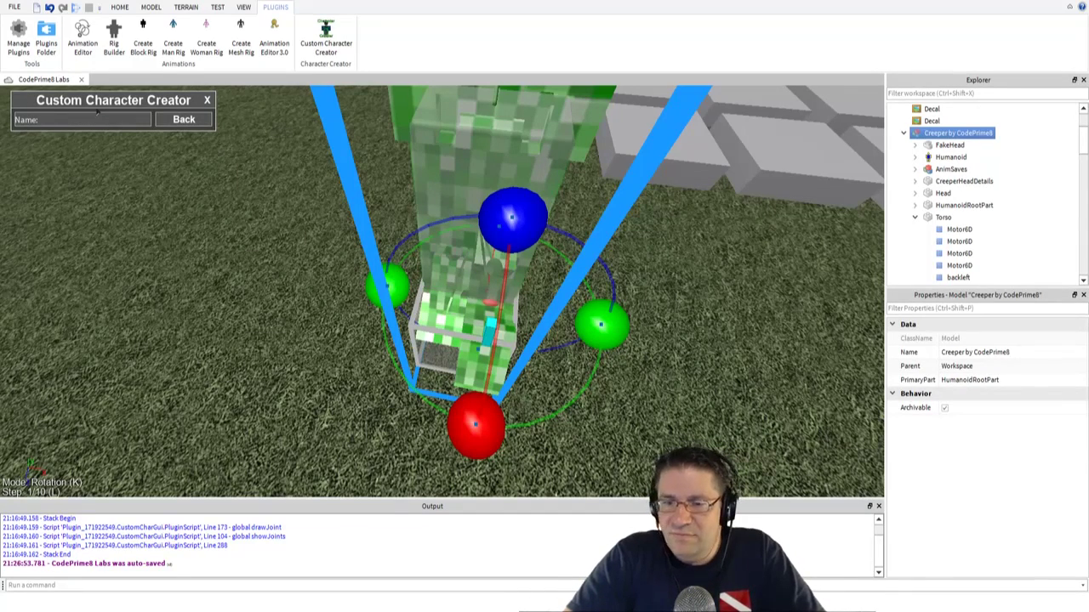
text(frontleft)
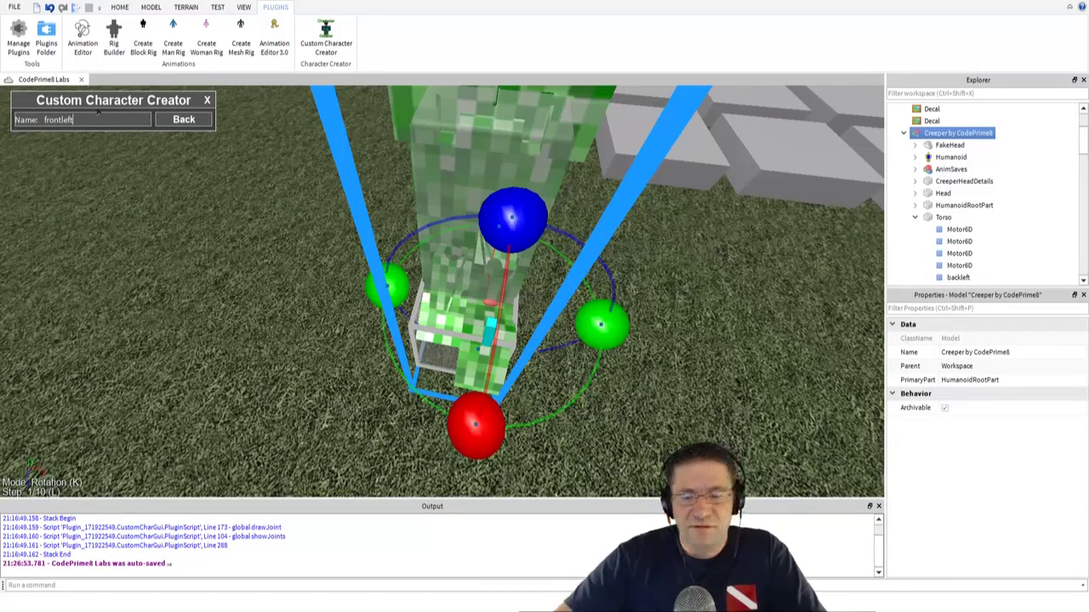
key(Return)
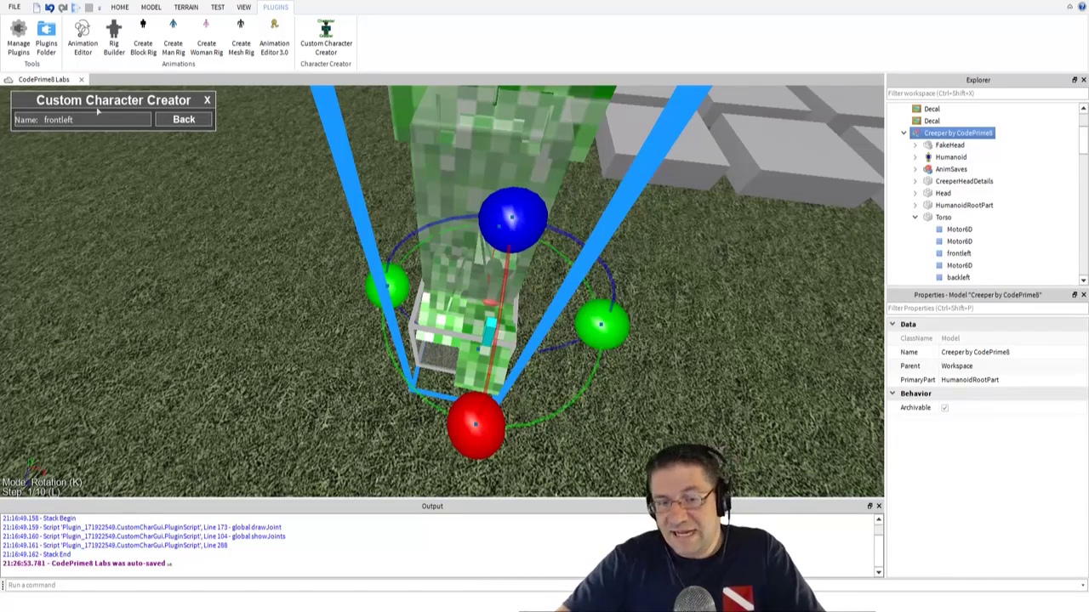
click(184, 119)
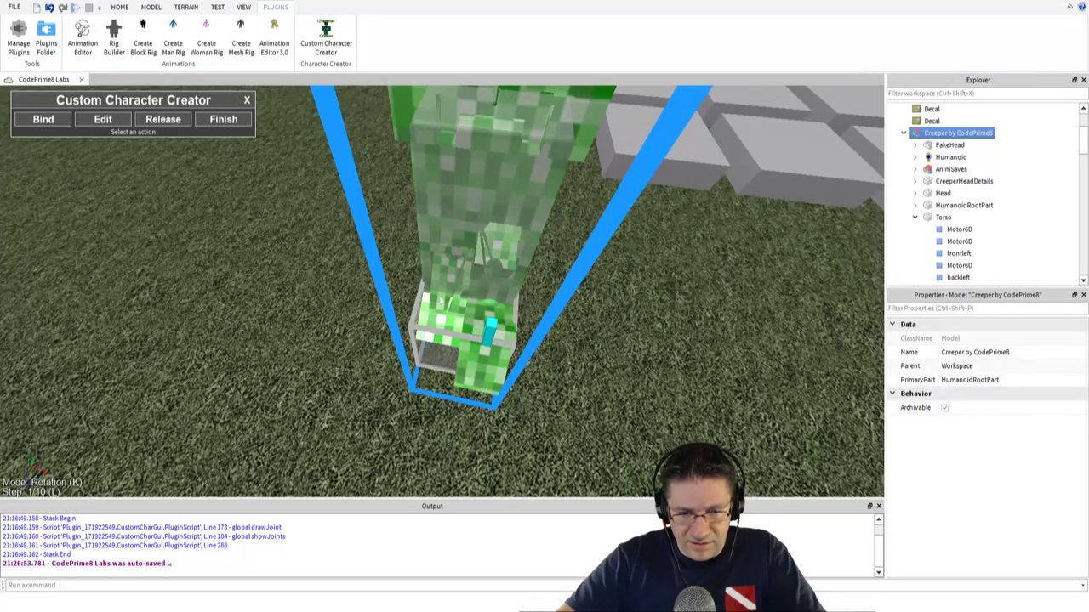
click(491, 330)
right_drag(439, 298, 387, 290)
scroll(439, 298, up, 3)
scroll(438, 297, down, 10)
scroll(438, 297, up, 4)
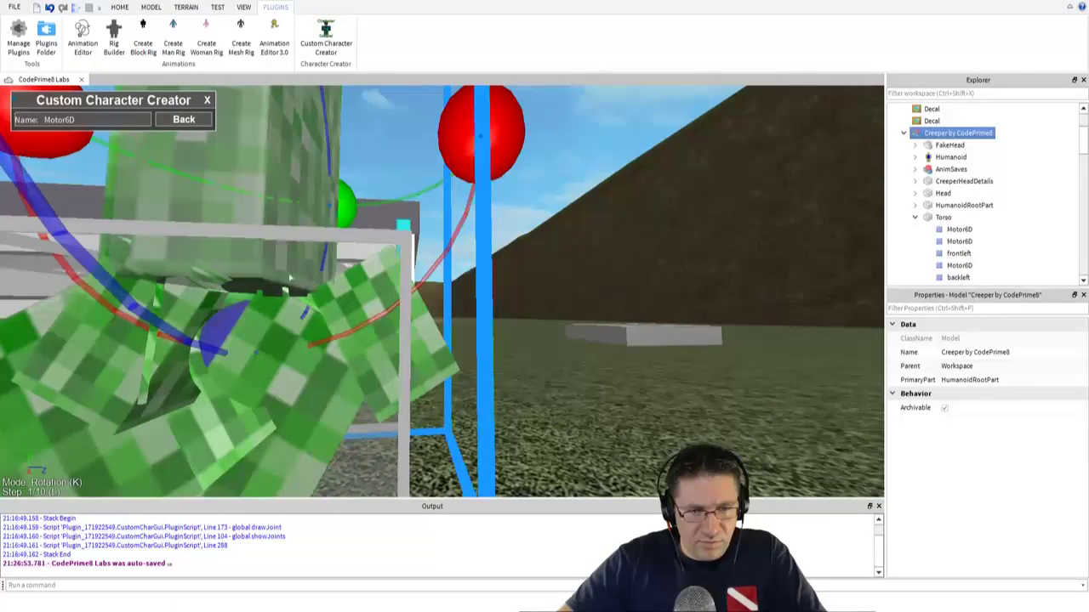
right_drag(278, 285, 194, 151)
scroll(273, 272, down, 2)
click(178, 117)
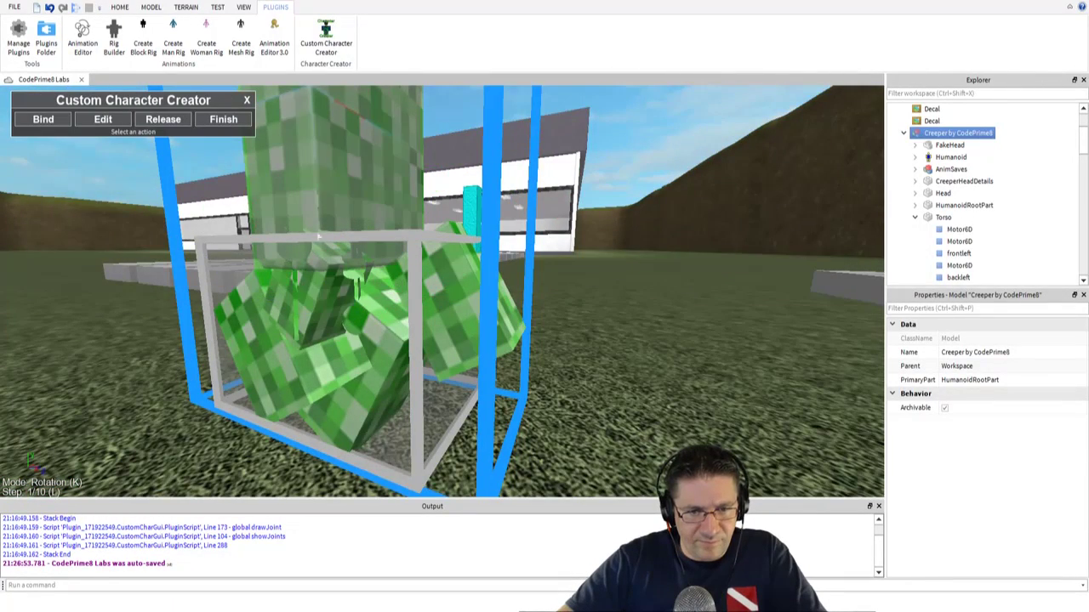
- Open the front-right leg joint for editing and, in movement mode, move it over and down toward the top of that leg
right_drag(357, 282, 357, 283)
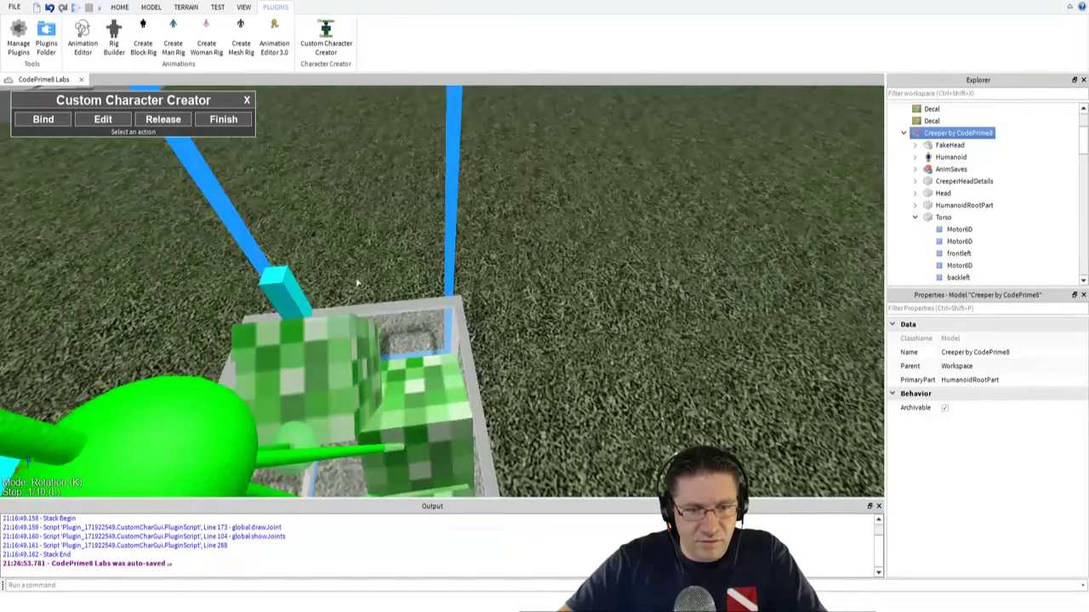
click(362, 438)
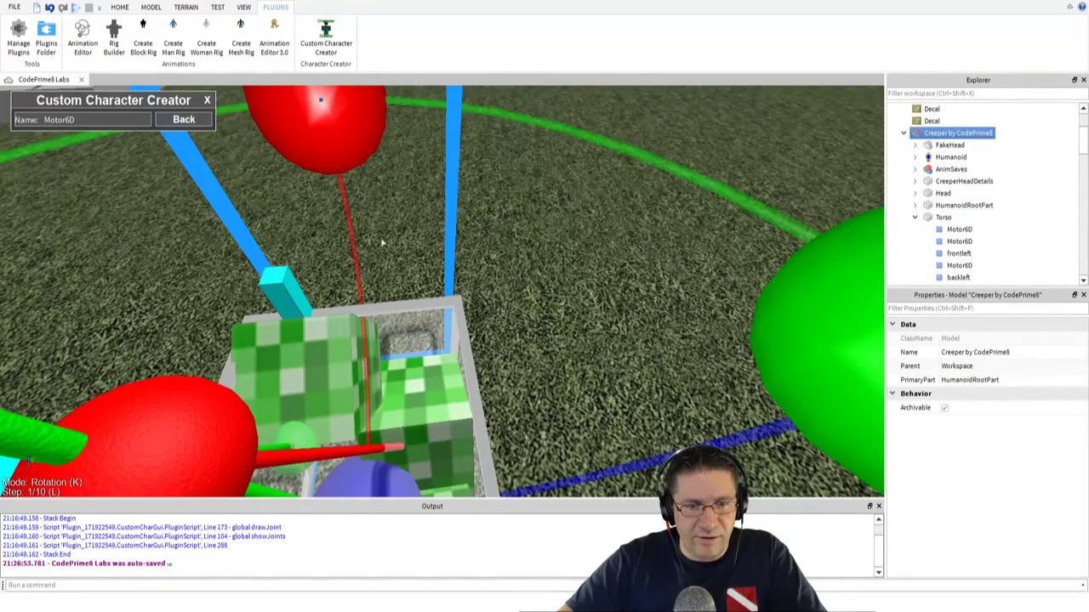
right_drag(392, 239, 391, 236)
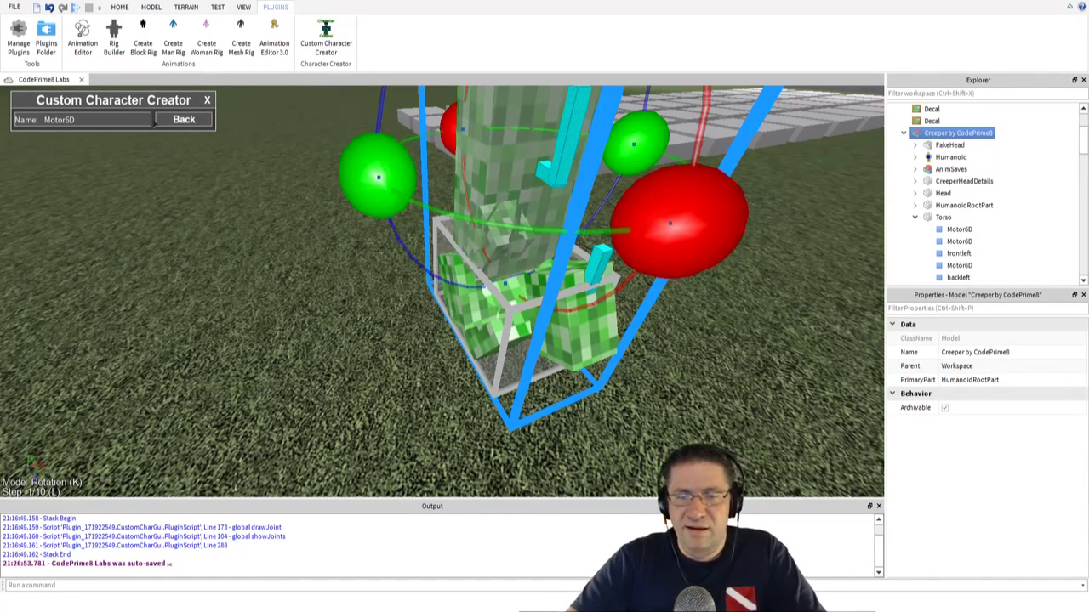
key(k)
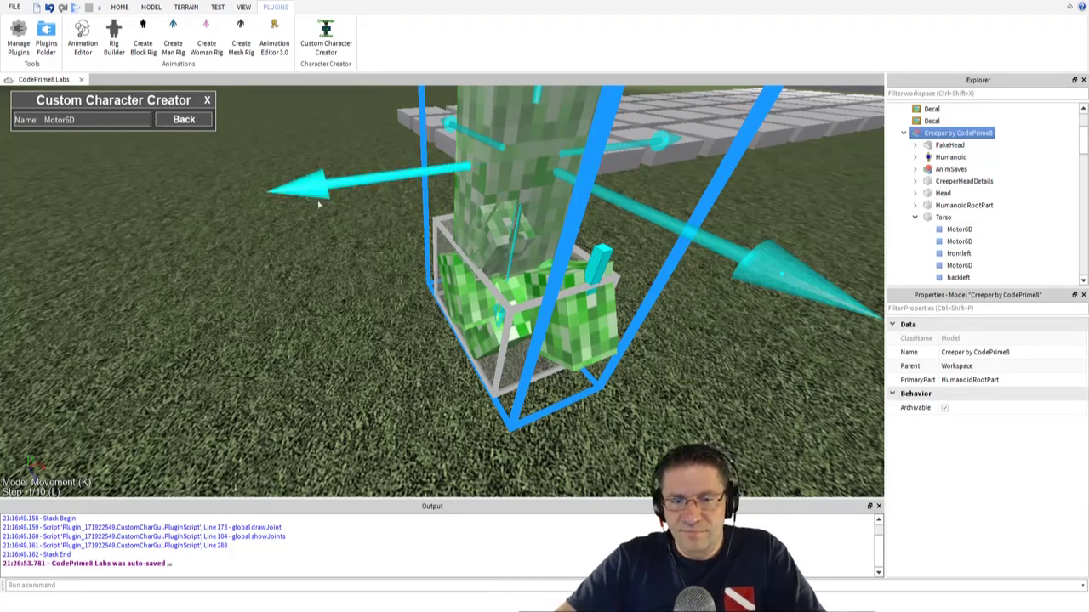
drag(347, 171, 307, 168)
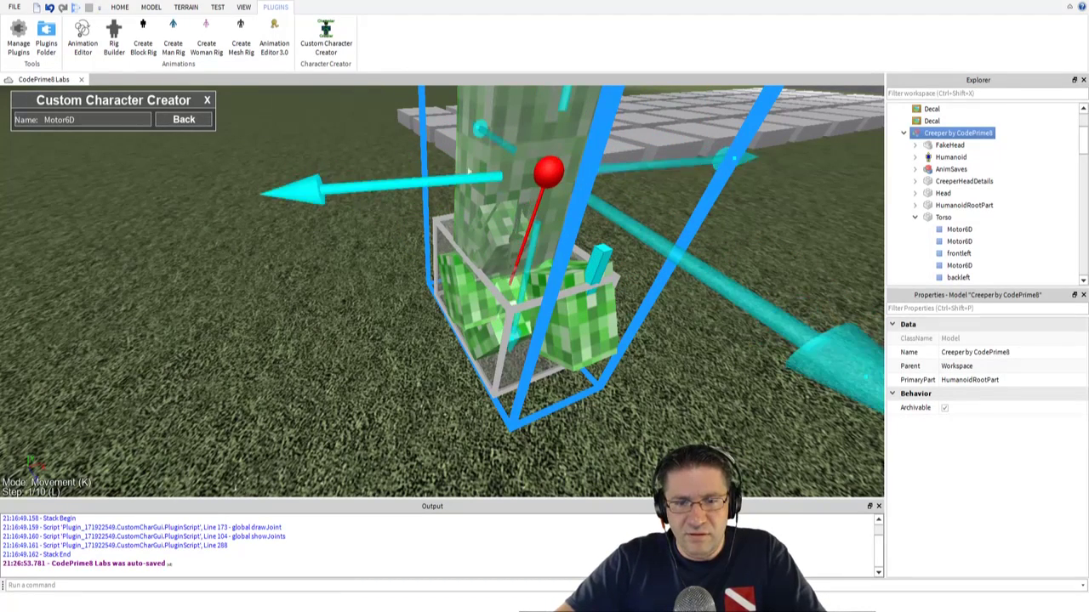
drag(430, 173, 388, 177)
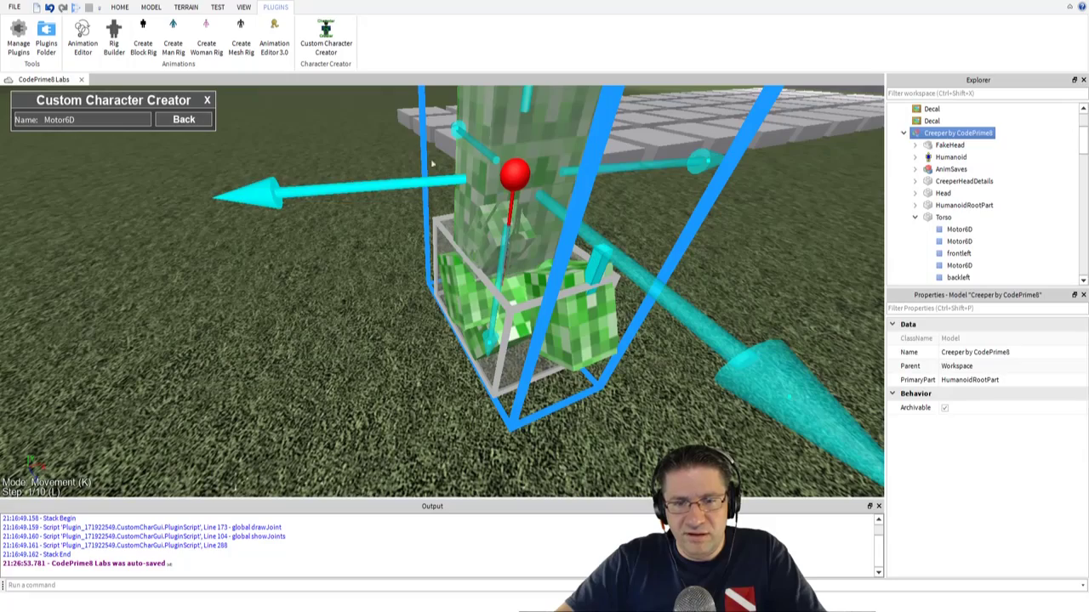
drag(527, 104, 526, 238)
- Fine-tune the front-right leg joint's height so it sits where the leg meets the bottom of the torso
right_drag(511, 245, 512, 244)
scroll(512, 252, up, 4)
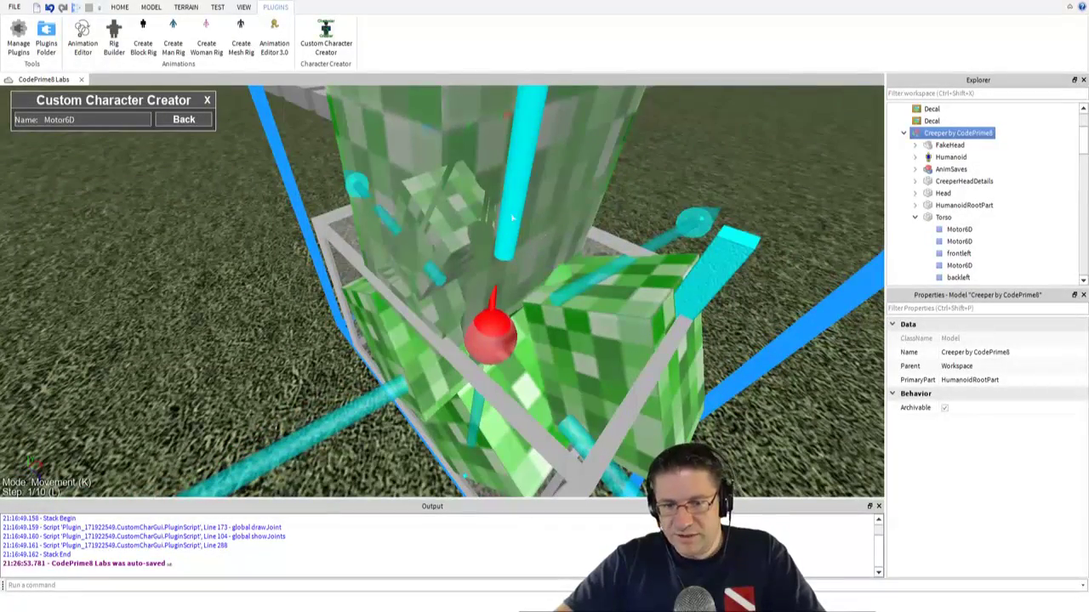
drag(502, 184, 511, 160)
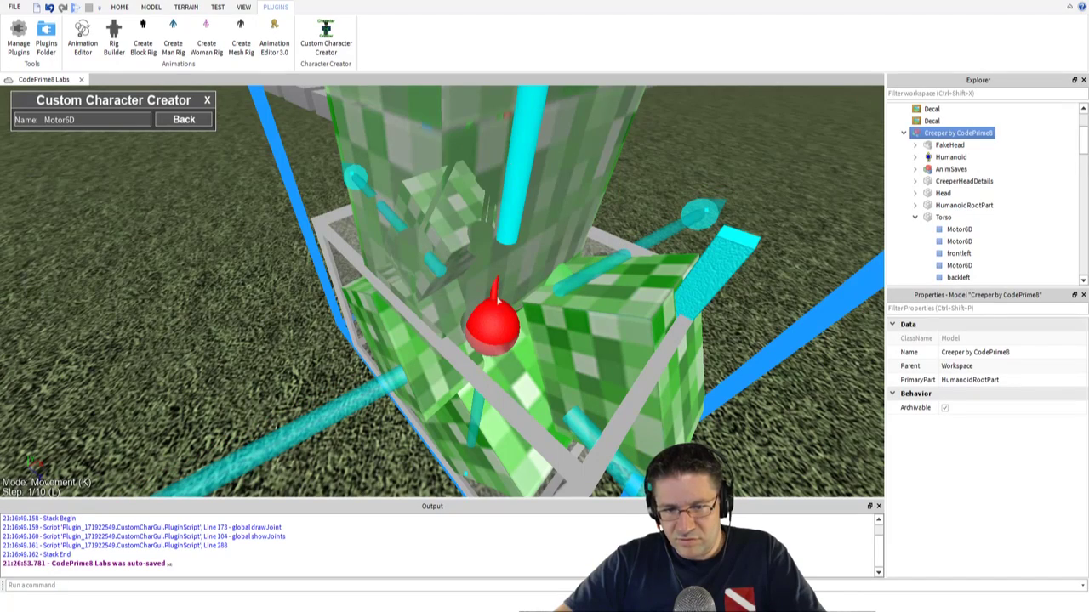
right_drag(357, 350, 359, 347)
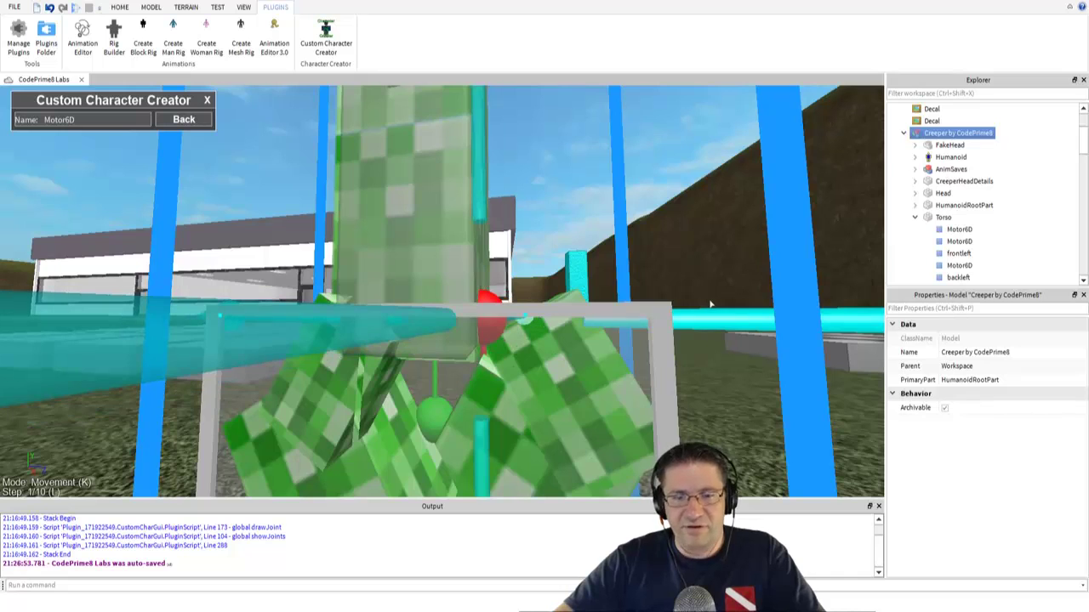
drag(479, 155, 482, 187)
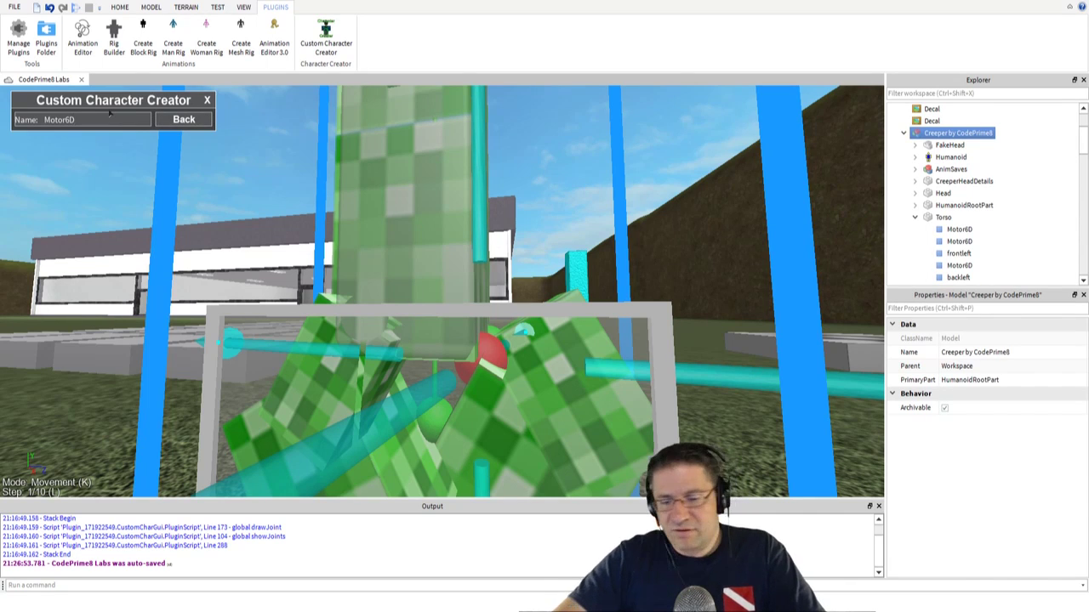
- Rename the front-right leg's joint as frontright
key(BackSpace)
key(BackSpace)
key(BackSpace)
key(BackSpace)
key(BackSpace)
key(BackSpace)
key(BackSpace)
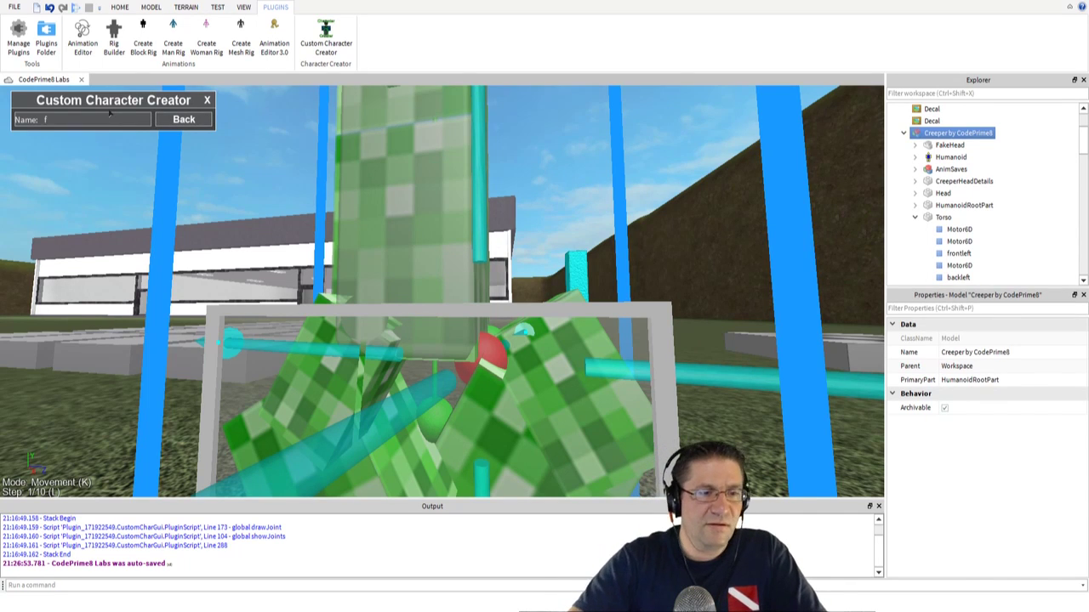
text(frontright)
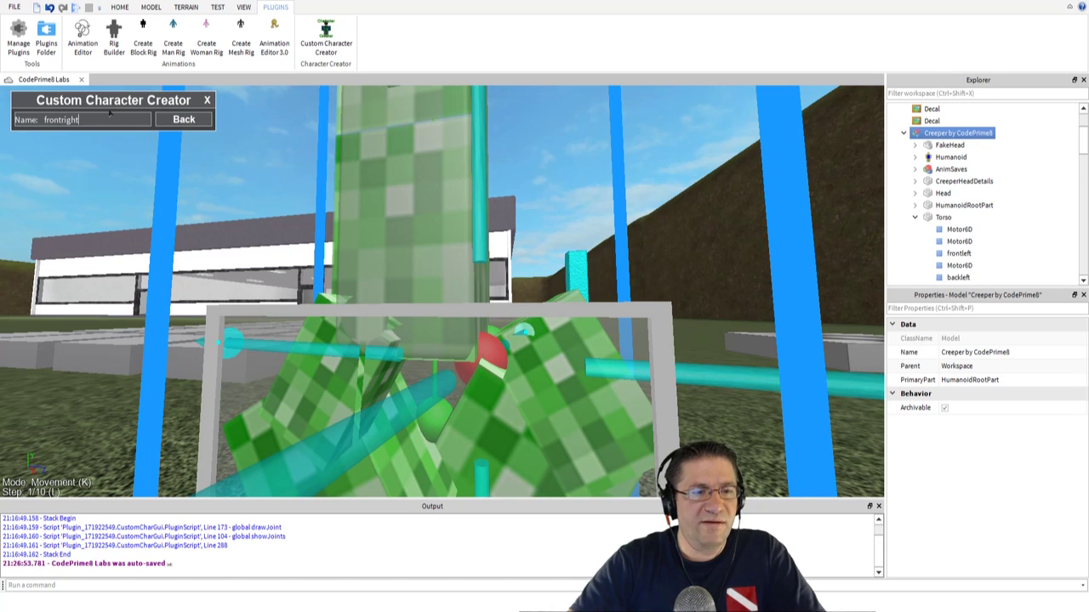
key(Return)
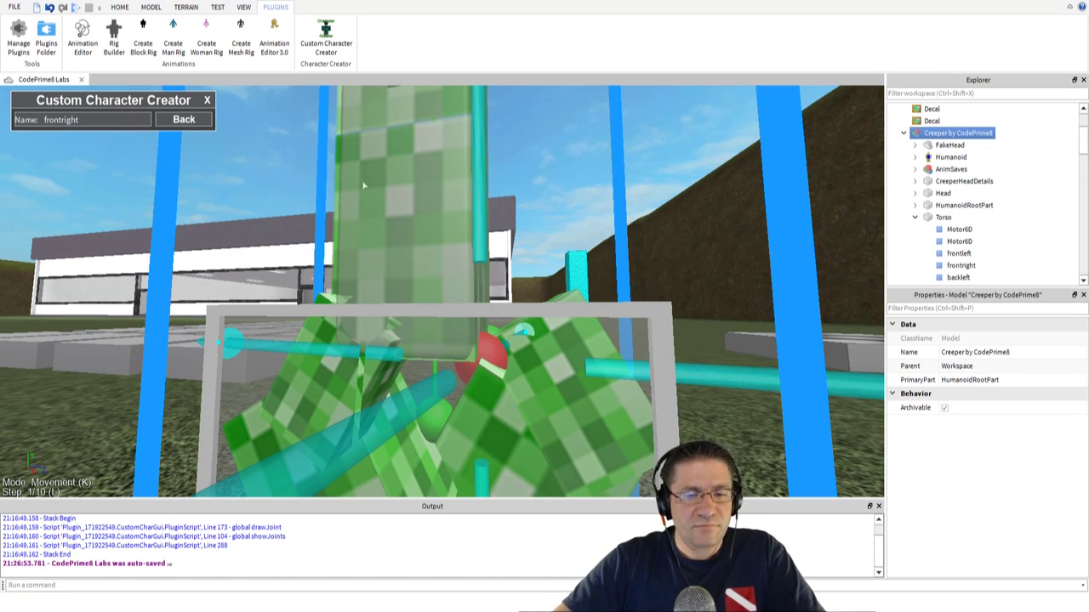
- Select the unnamed joint near the creeper's legs, examine it from several angles, and return to the joint actions
key(f)
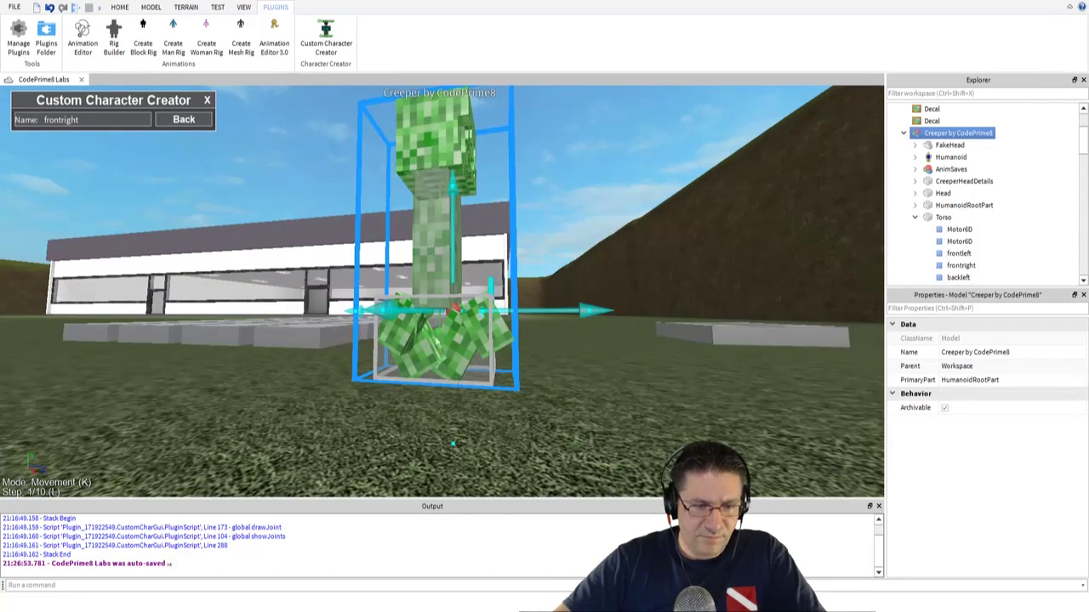
click(440, 330)
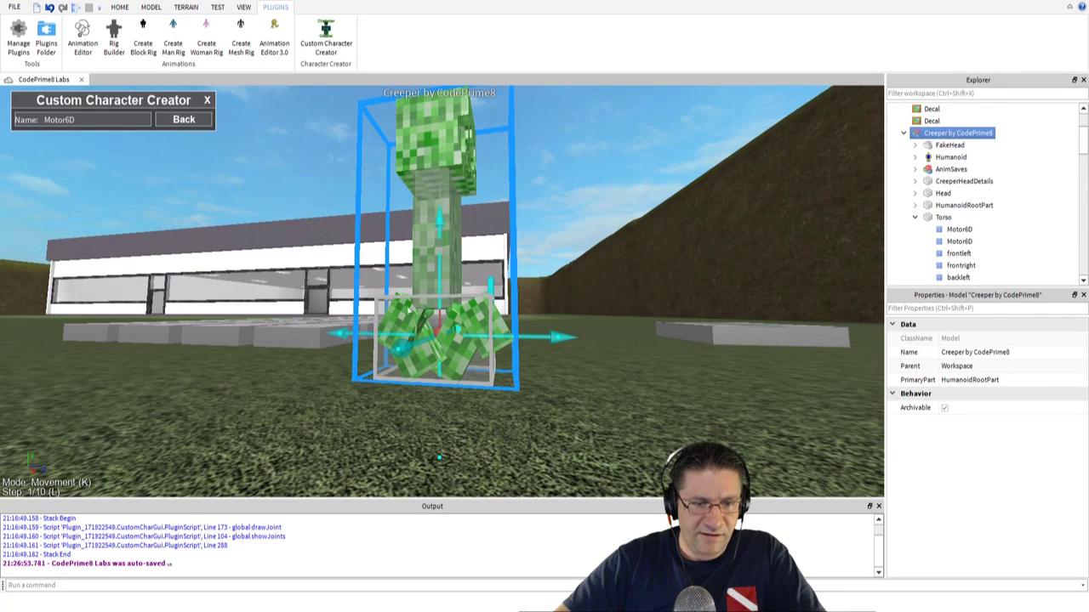
right_drag(508, 192, 509, 192)
key(w)
key(e)
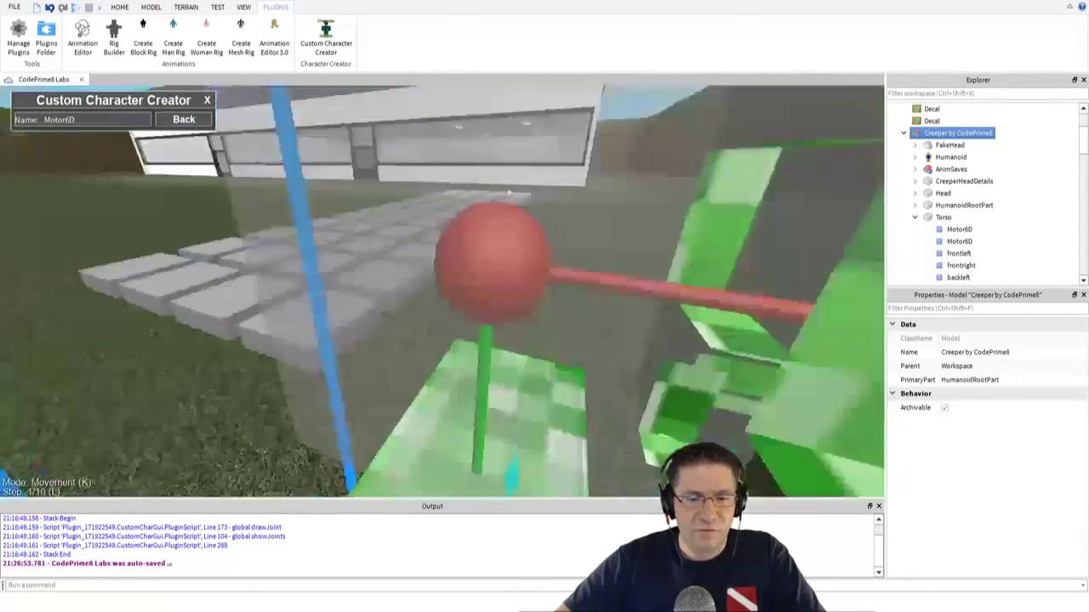
scroll(508, 194, down, 10)
right_drag(509, 193, 507, 195)
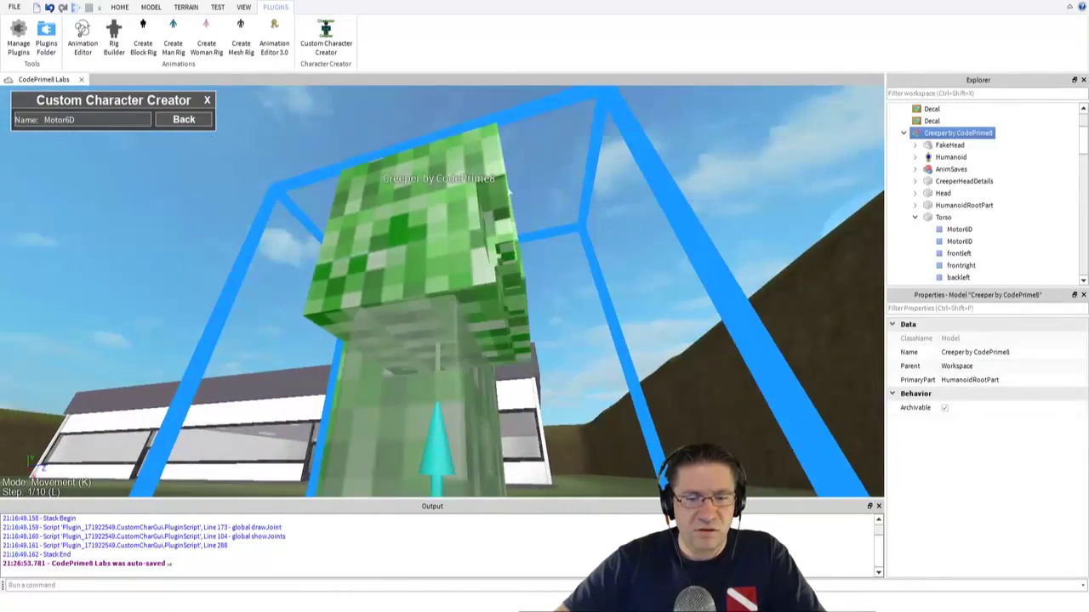
scroll(507, 195, up, 3)
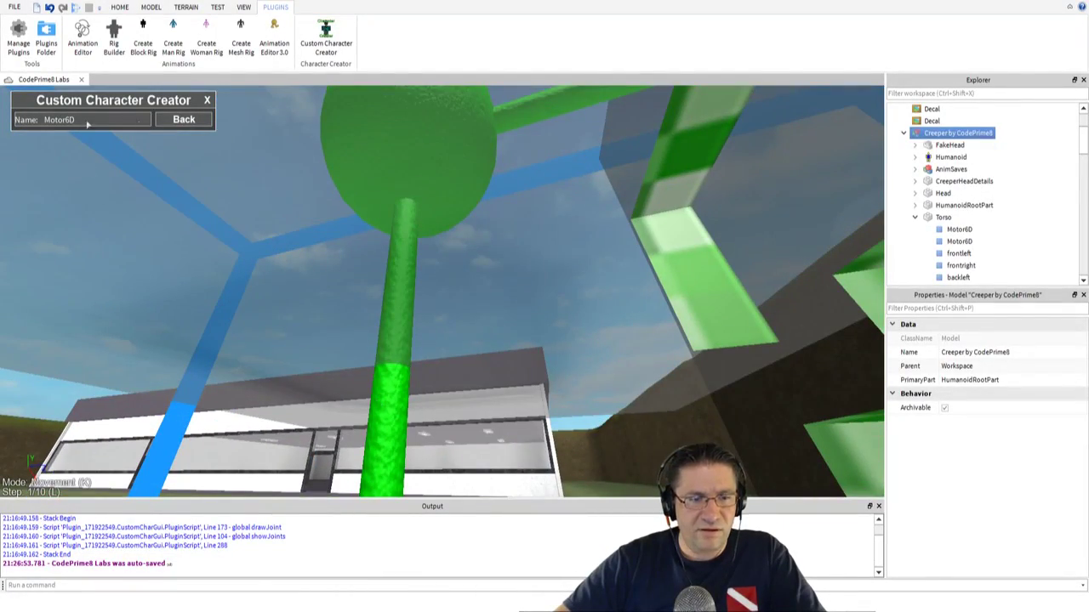
click(184, 119)
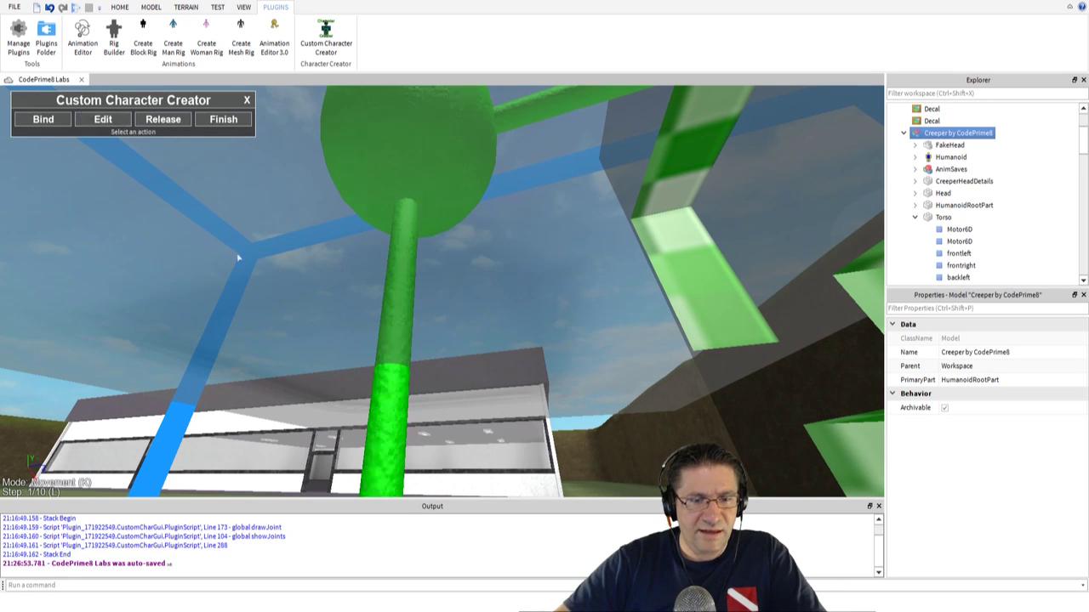
- Reopen the frontright joint and the unnamed torso joint for editing, and examine where they sit in the creeper
right_drag(391, 429, 392, 429)
scroll(391, 429, down, 2)
scroll(392, 428, up, 2)
scroll(391, 429, down, 2)
scroll(391, 429, up, 2)
scroll(391, 428, down, 1)
scroll(391, 429, up, 2)
key(s)
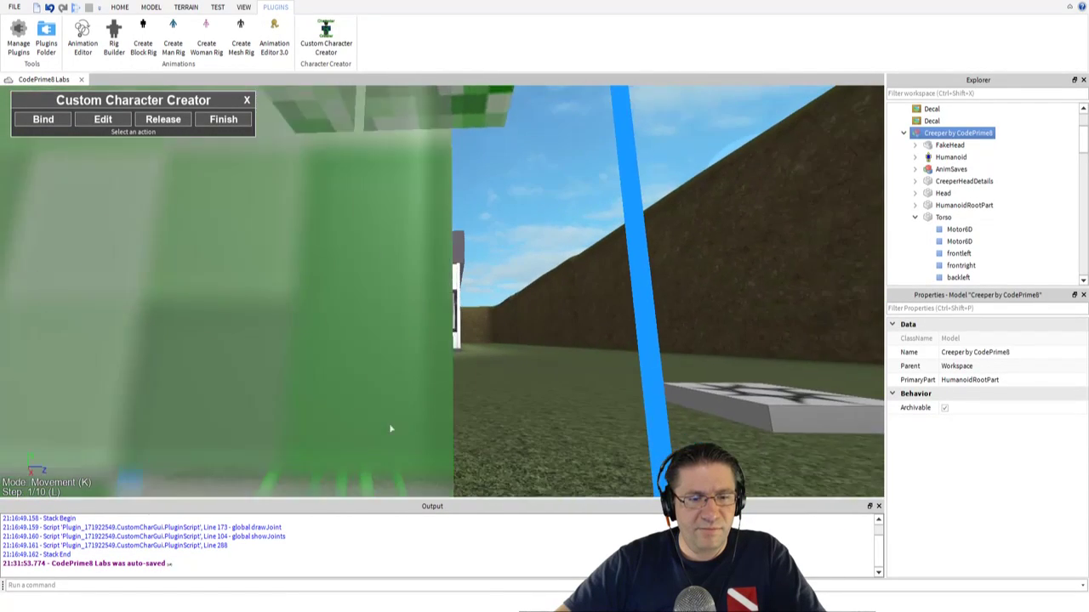
click(304, 324)
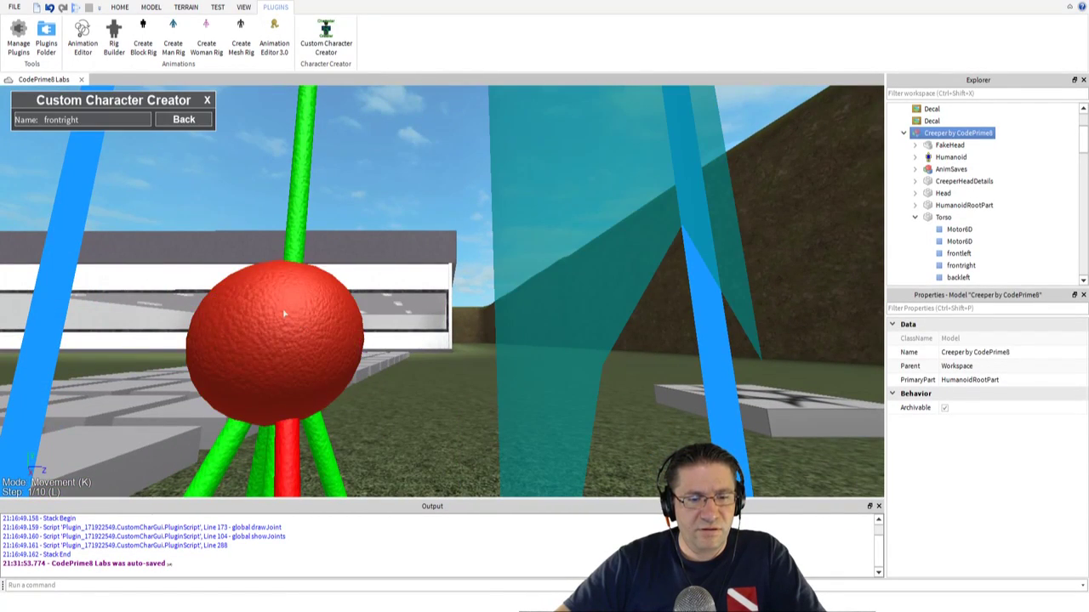
click(309, 298)
scroll(359, 263, down, 3)
right_drag(359, 264, 360, 284)
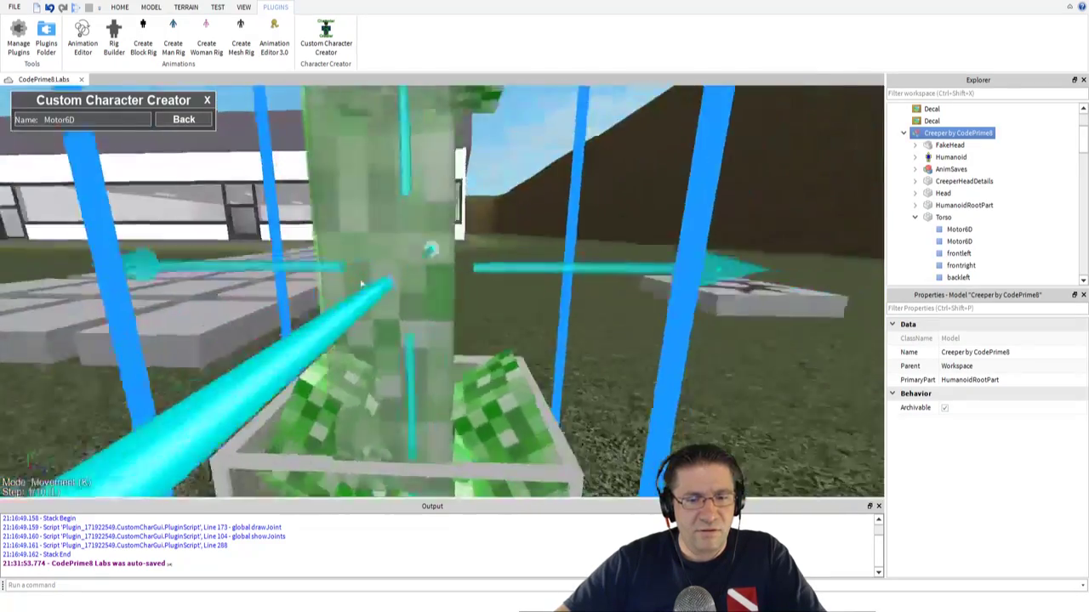
scroll(361, 284, up, 3)
scroll(361, 284, down, 3)
scroll(361, 284, up, 3)
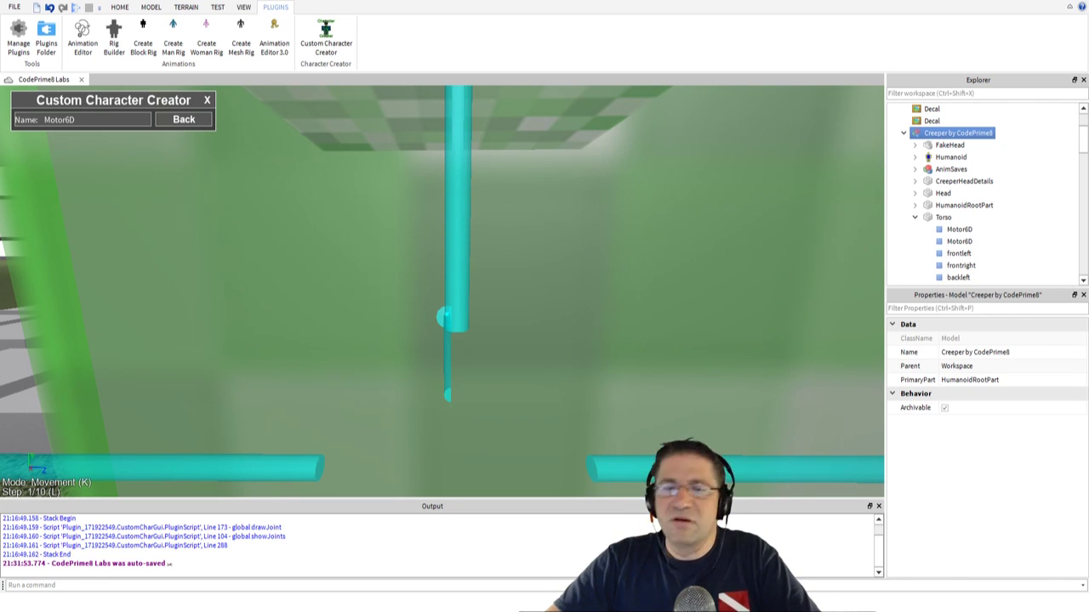
key(f)
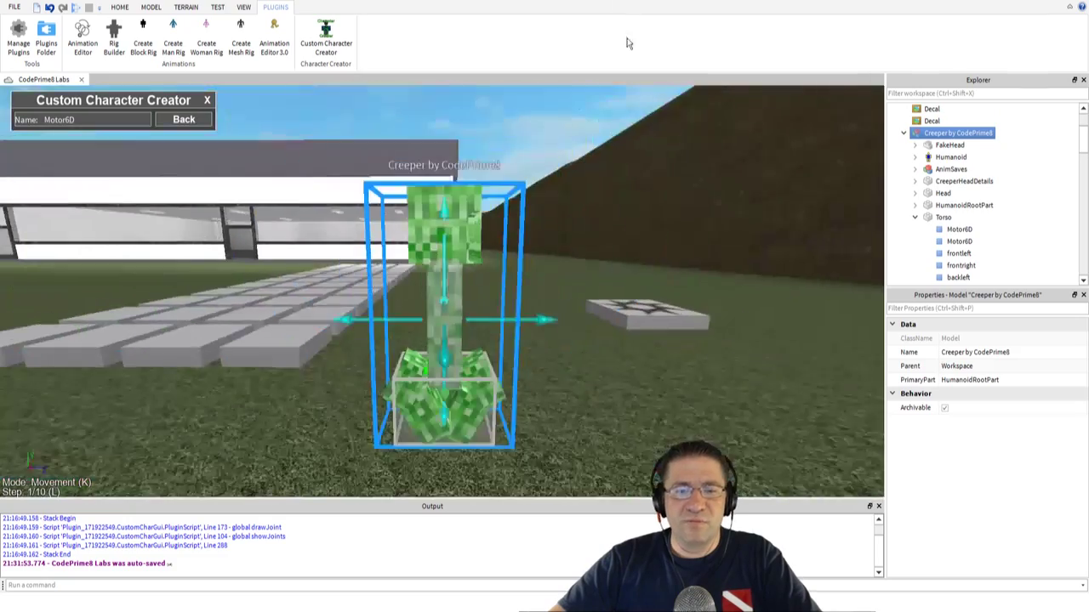
- Insert two block parts on the open grass and move one clear of the other, to position -165, 0.5, 138.5
right_drag(623, 102, 579, 119)
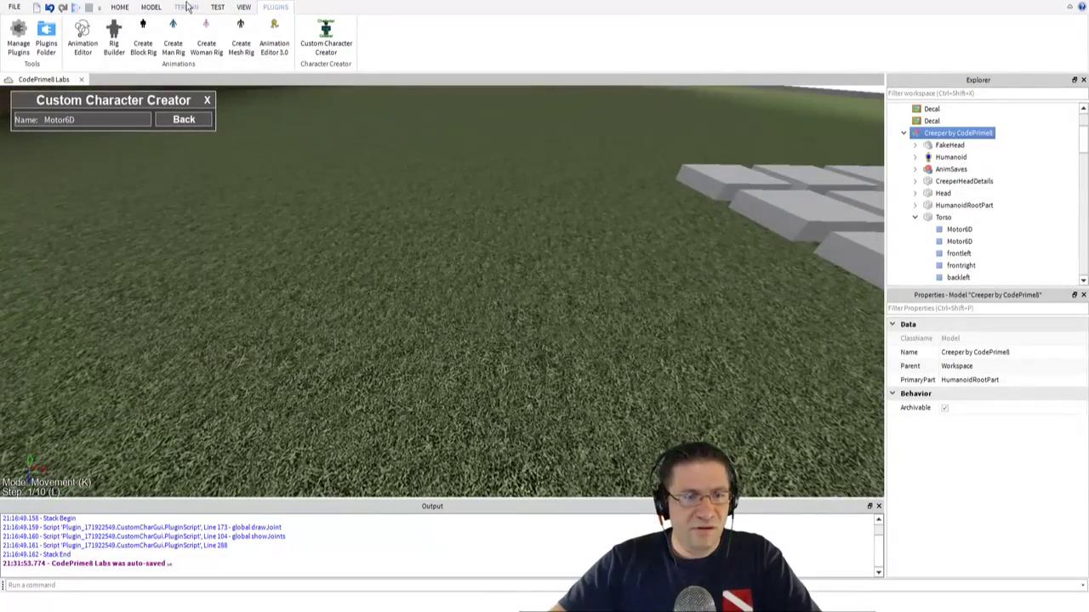
click(150, 8)
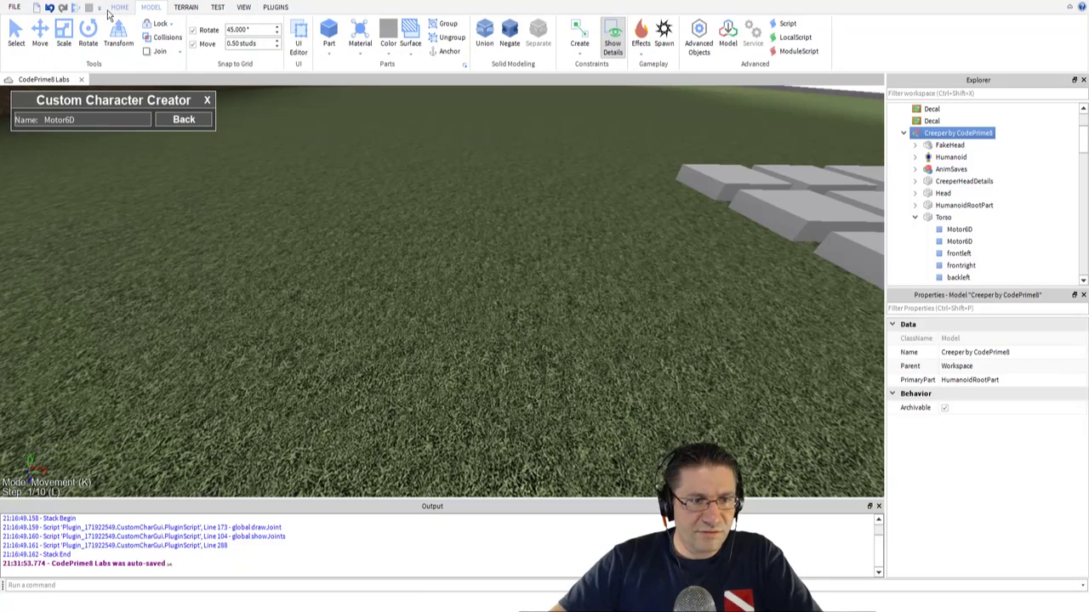
click(329, 32)
click(330, 34)
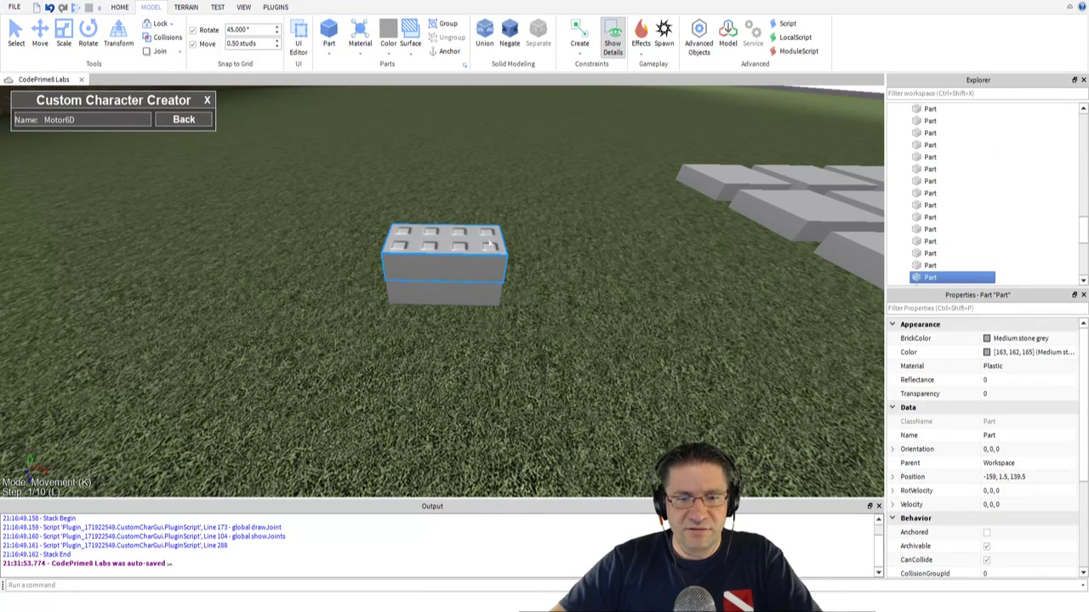
click(40, 32)
drag(442, 247, 277, 262)
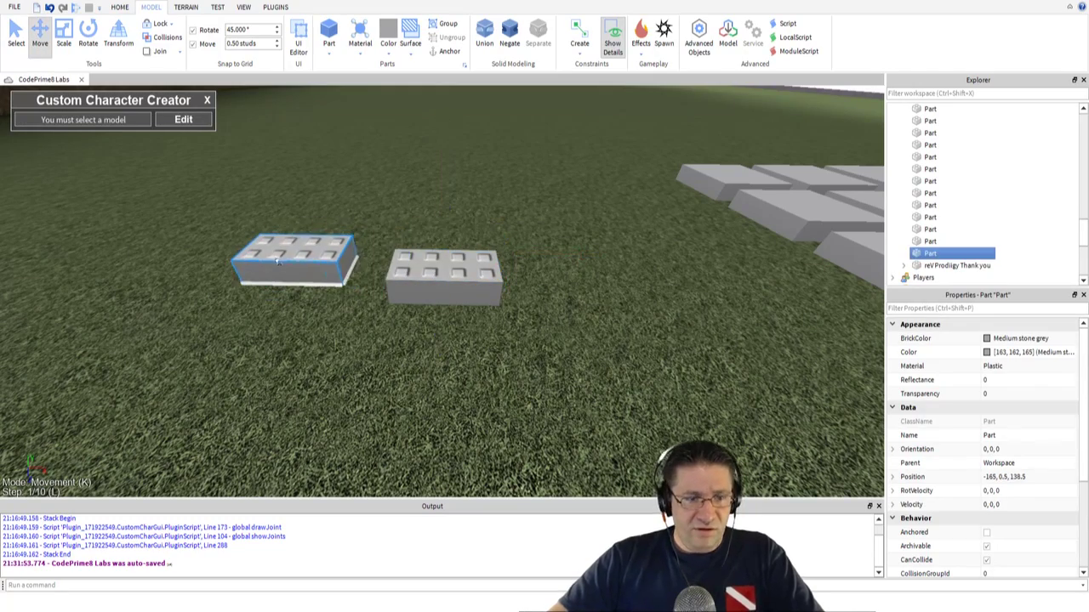
- Toggle part collisions and move the selected part against the end of the other part, at position -163, 0.5, 139.5
right_drag(357, 170, 375, 175)
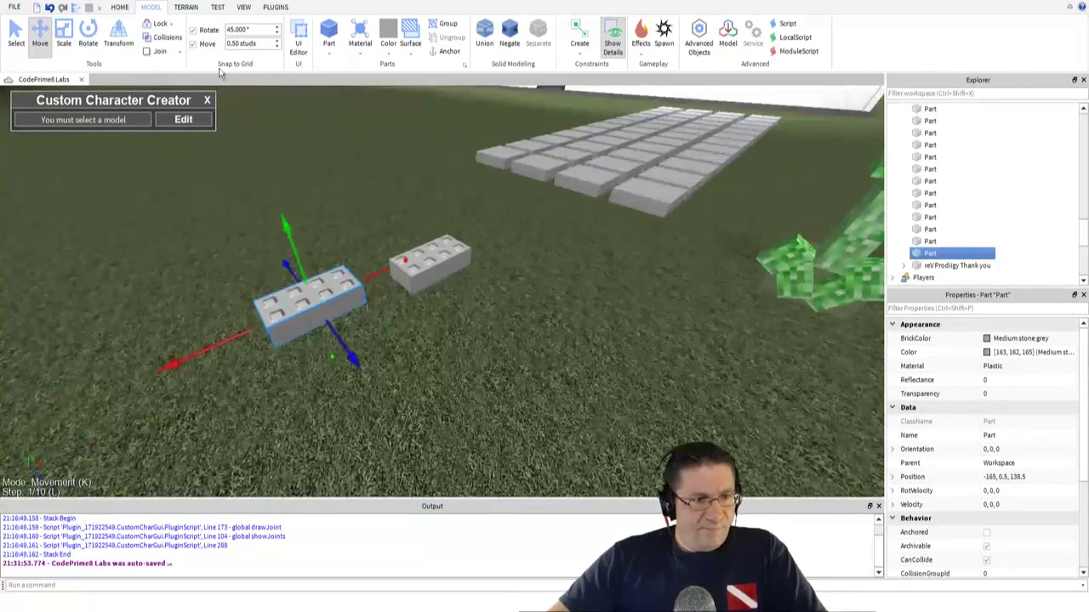
click(168, 38)
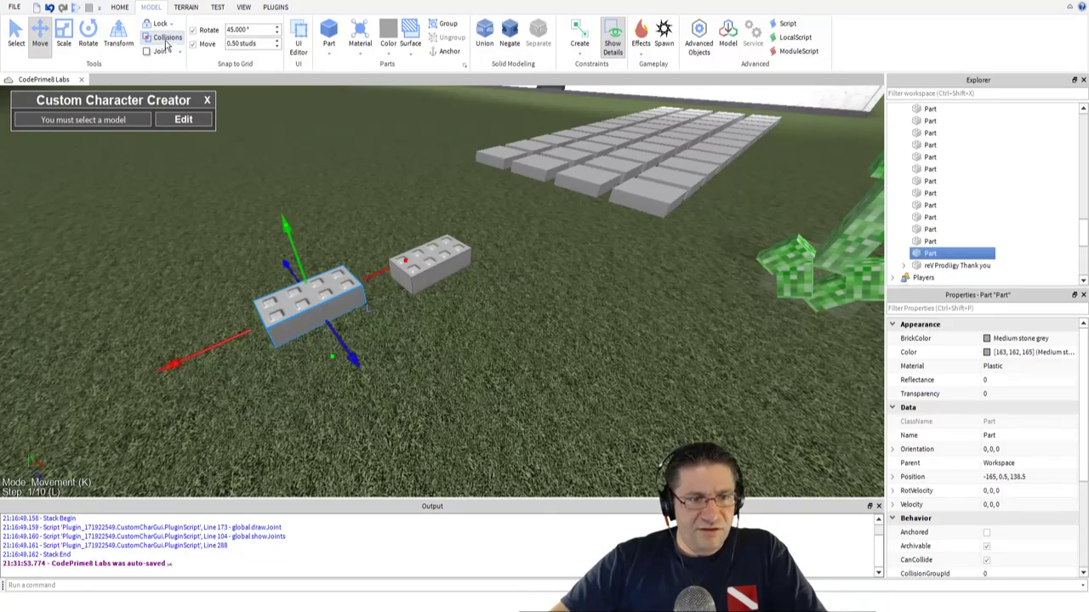
drag(276, 321, 380, 330)
scroll(454, 292, up, 3)
scroll(376, 194, down, 2)
scroll(324, 204, up, 4)
scroll(317, 203, down, 5)
scroll(213, 291, up, 4)
scroll(214, 292, down, 4)
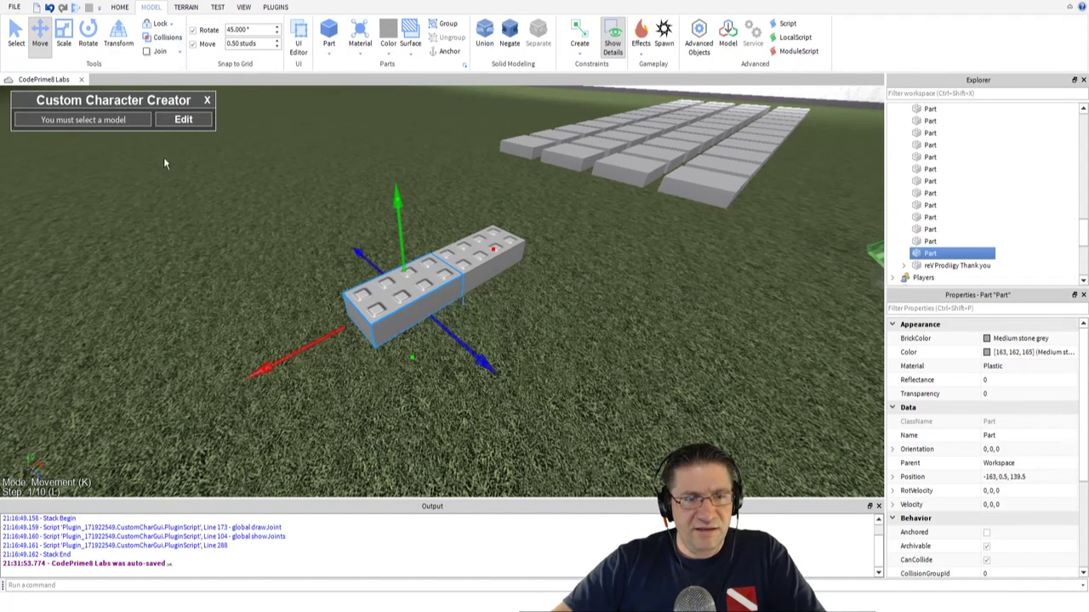
- Push the selected part into the other one so they overlap, and raise it to position -160.5, 1, 139.5
click(16, 36)
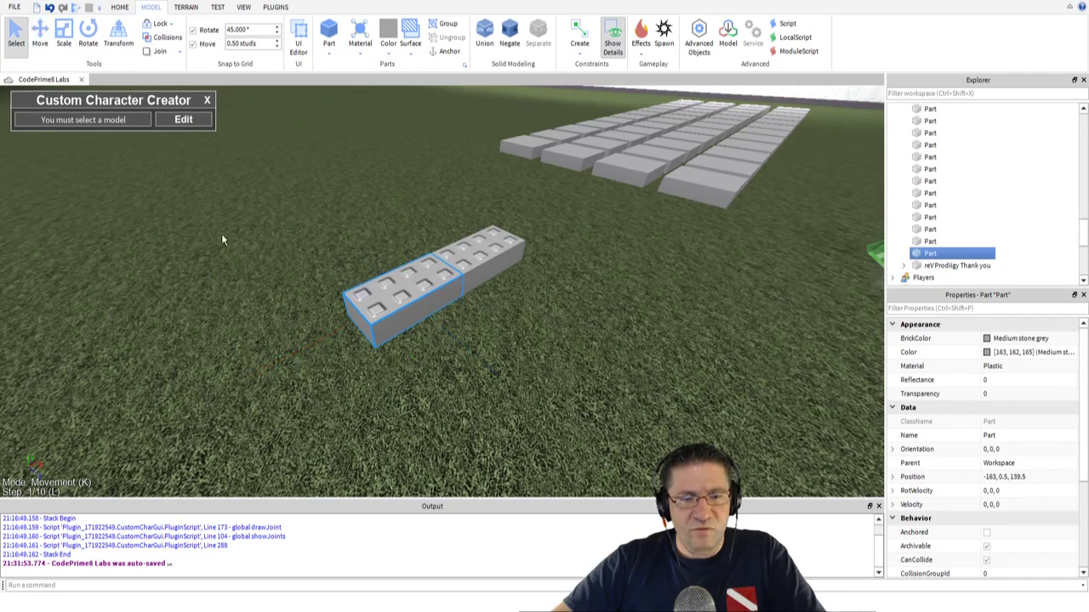
click(40, 36)
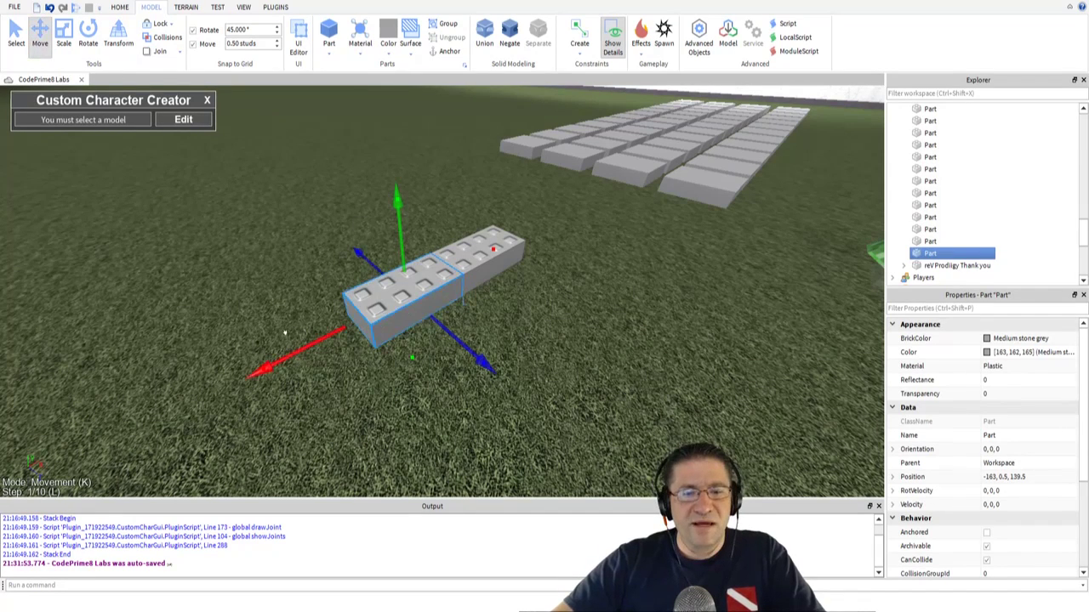
drag(283, 349, 375, 313)
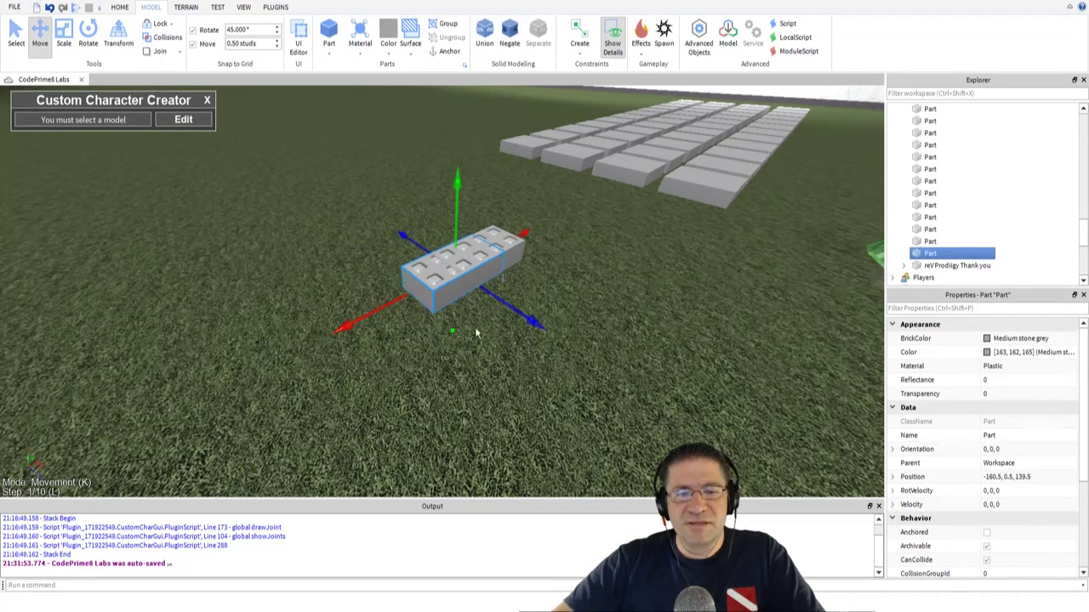
right_drag(577, 261, 578, 264)
key(w)
key(d)
mouse_move(595, 263)
mouse_down()
mouse_move(464, 264)
mouse_move(593, 261)
mouse_up()
drag(423, 173, 434, 160)
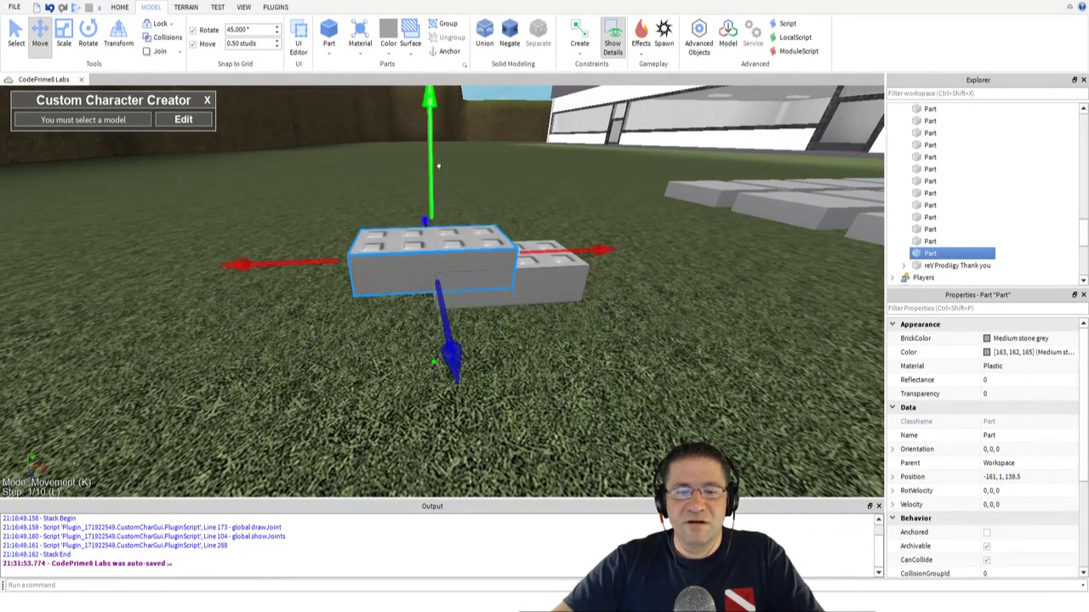
drag(587, 244, 609, 242)
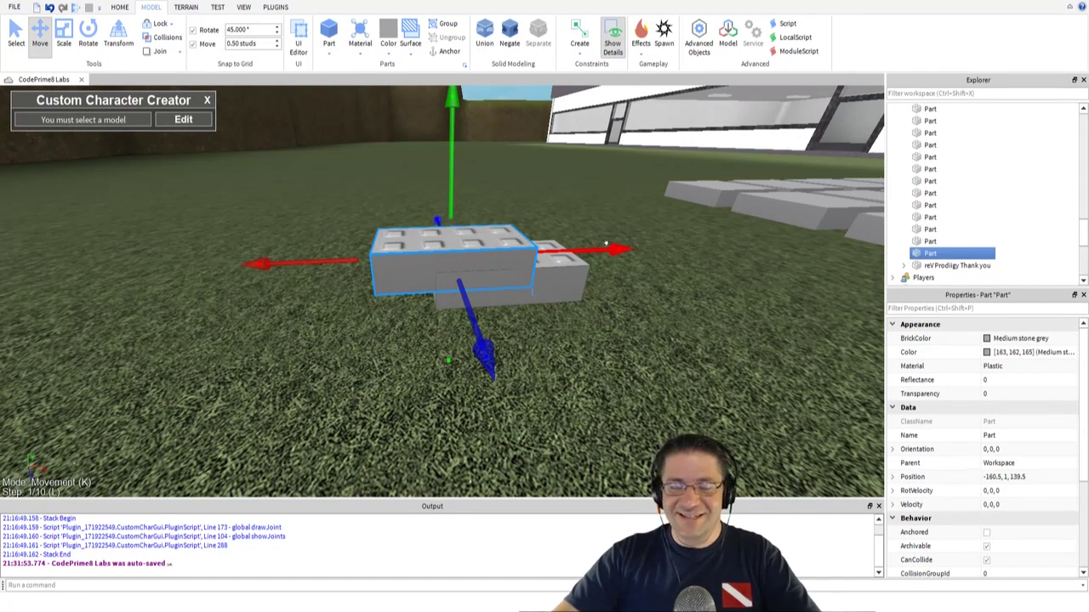
- Pull the selected part back out to position -163.5, 0.5, 139.5 and negate it
drag(605, 245, 489, 235)
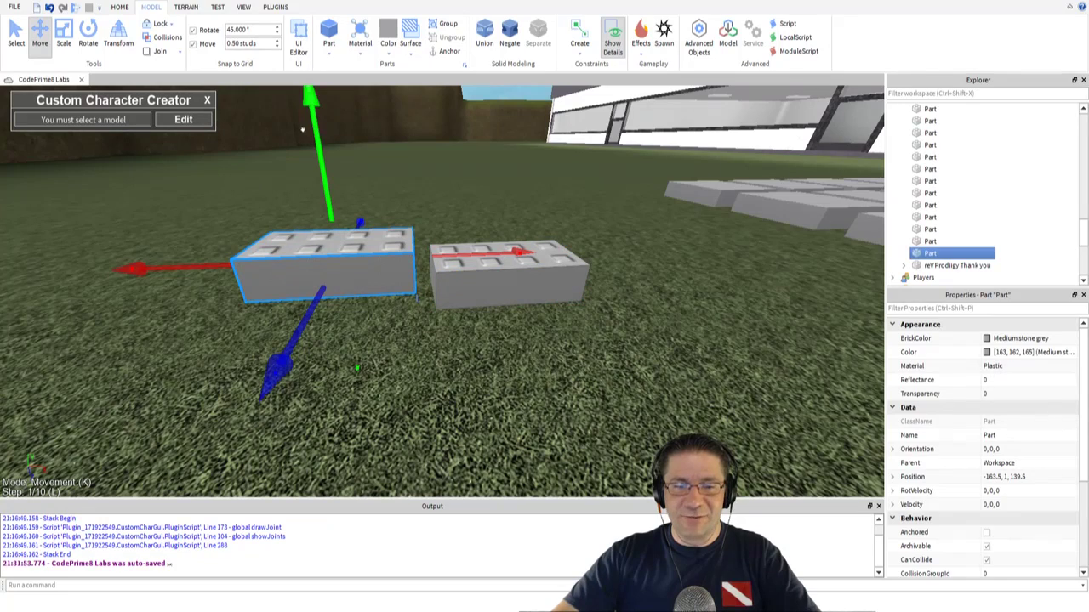
drag(324, 144, 326, 165)
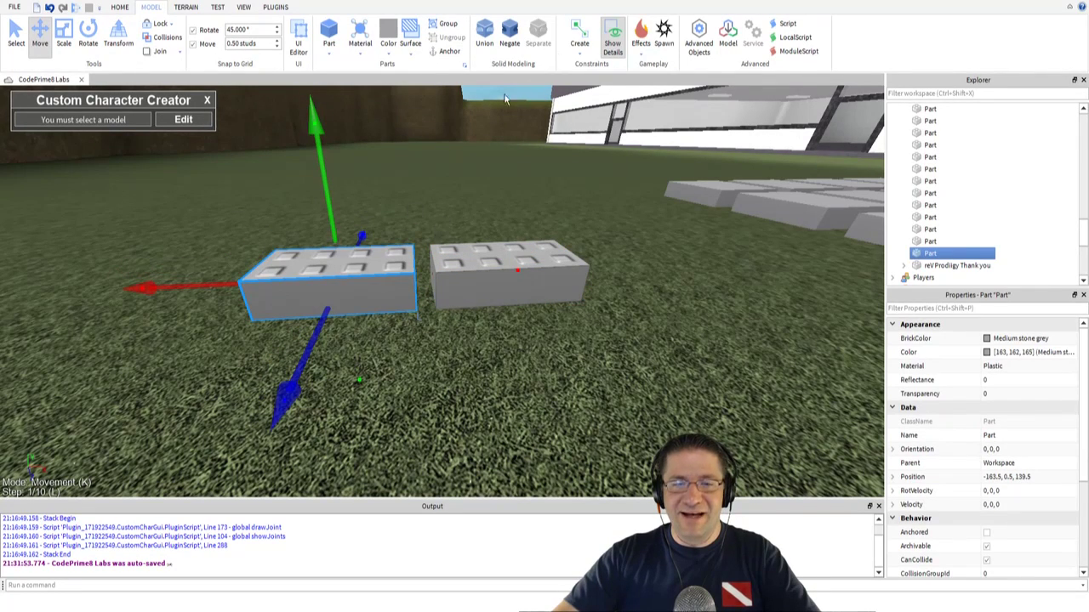
click(509, 34)
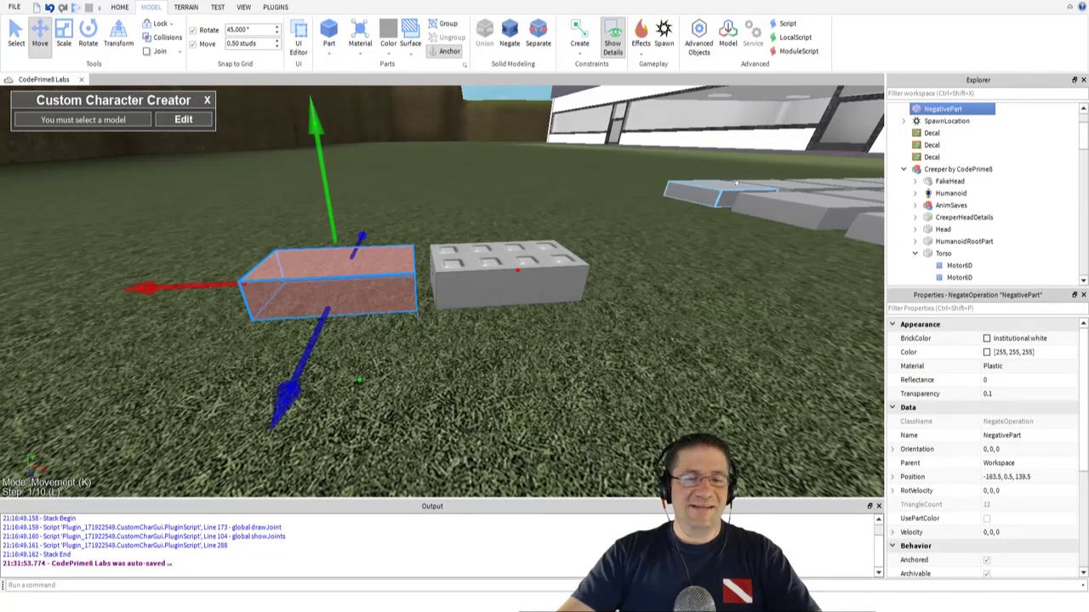
- Select the remaining grey part beside the negated one and scale it slightly wider on one side
click(509, 271)
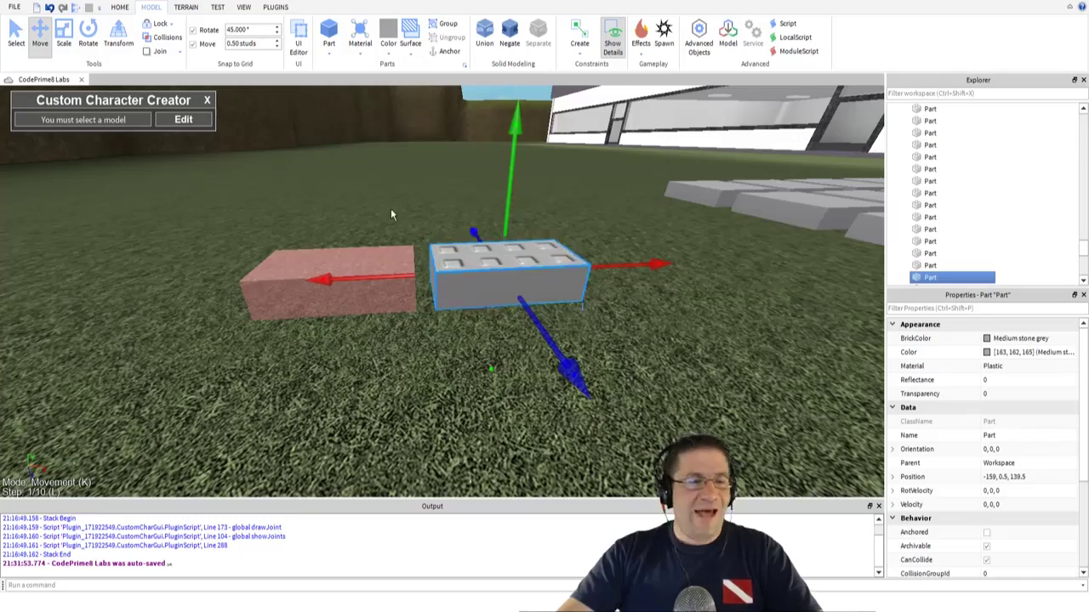
mouse_move(391, 211)
right_down()
mouse_move(382, 199)
mouse_move(391, 211)
right_up()
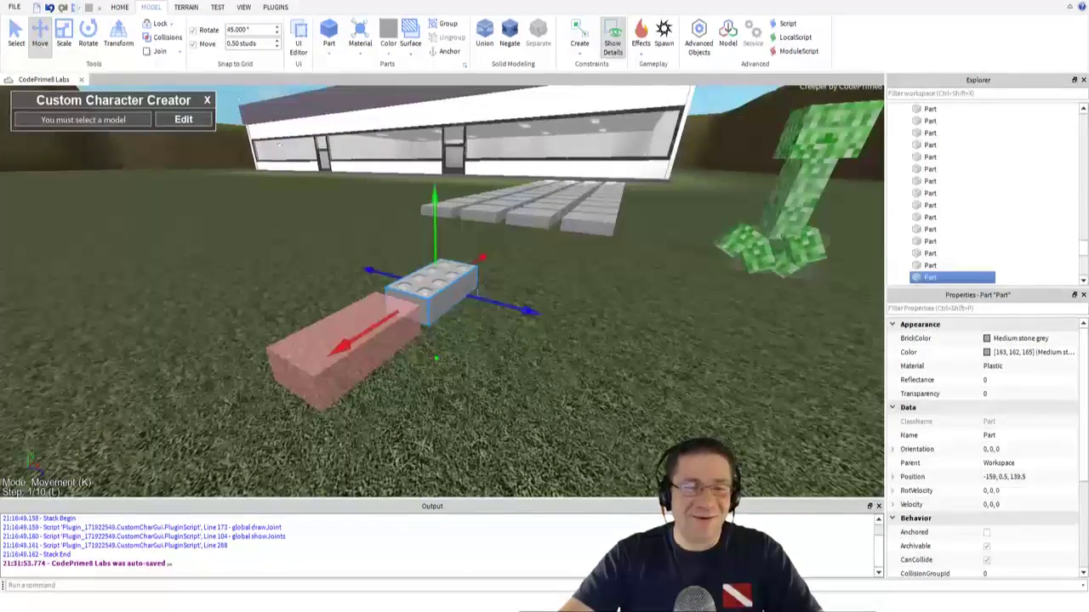
click(63, 35)
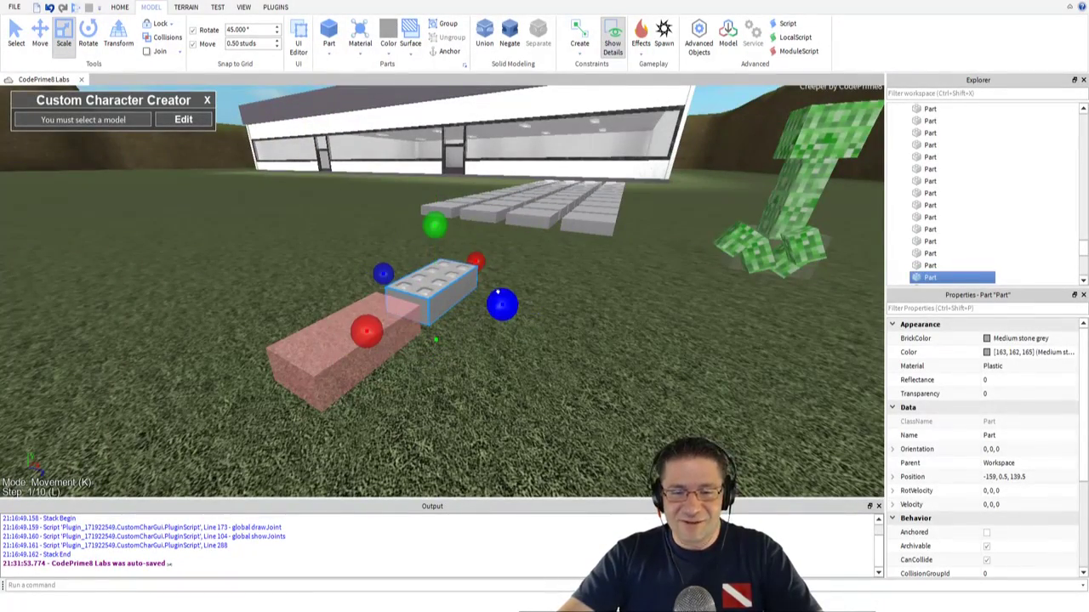
drag(497, 291, 513, 305)
- Set the move snap to 1 stud and scale the grey part wider and taller into a large block
click(246, 44)
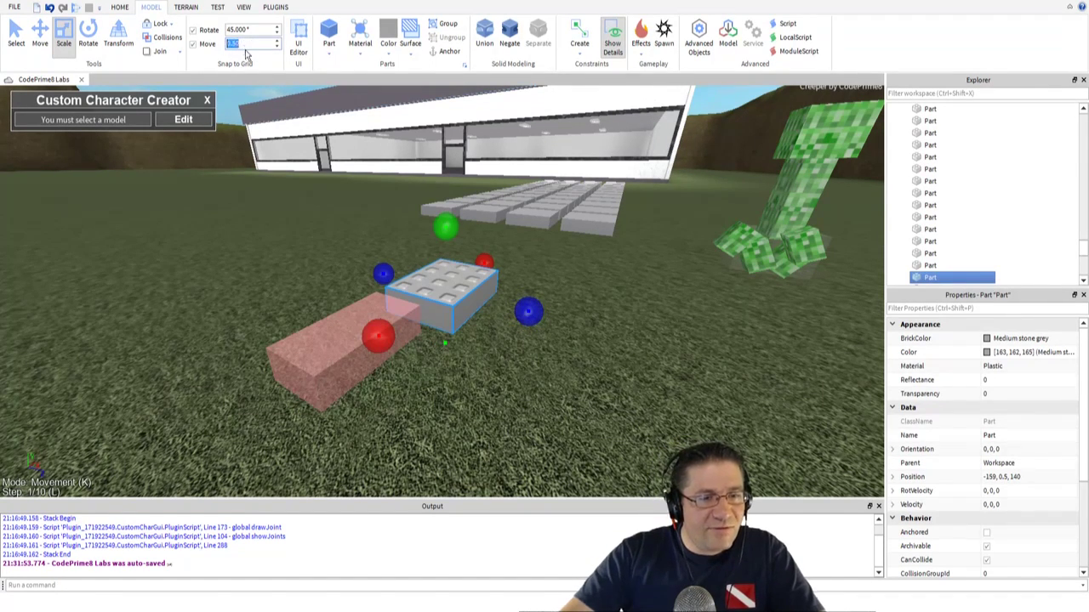
text(1)
click(409, 237)
click(489, 292)
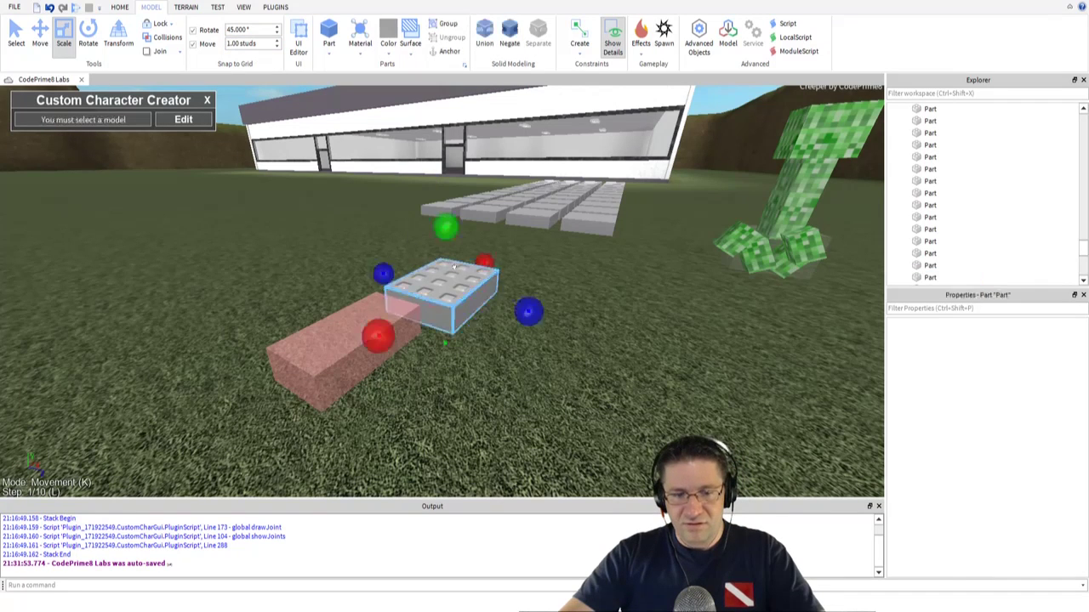
drag(527, 310, 556, 314)
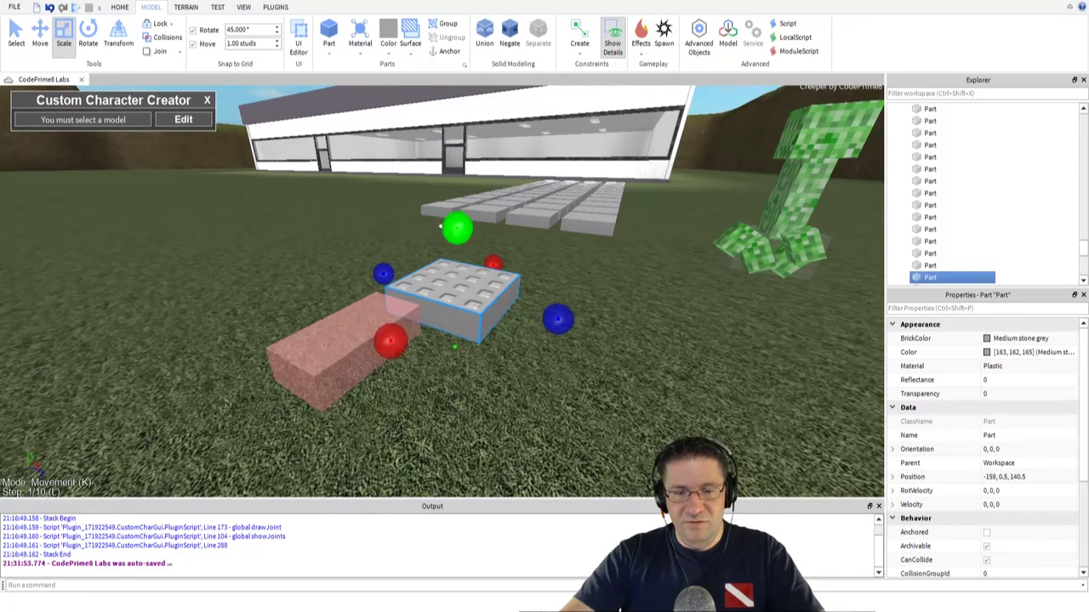
drag(453, 228, 457, 167)
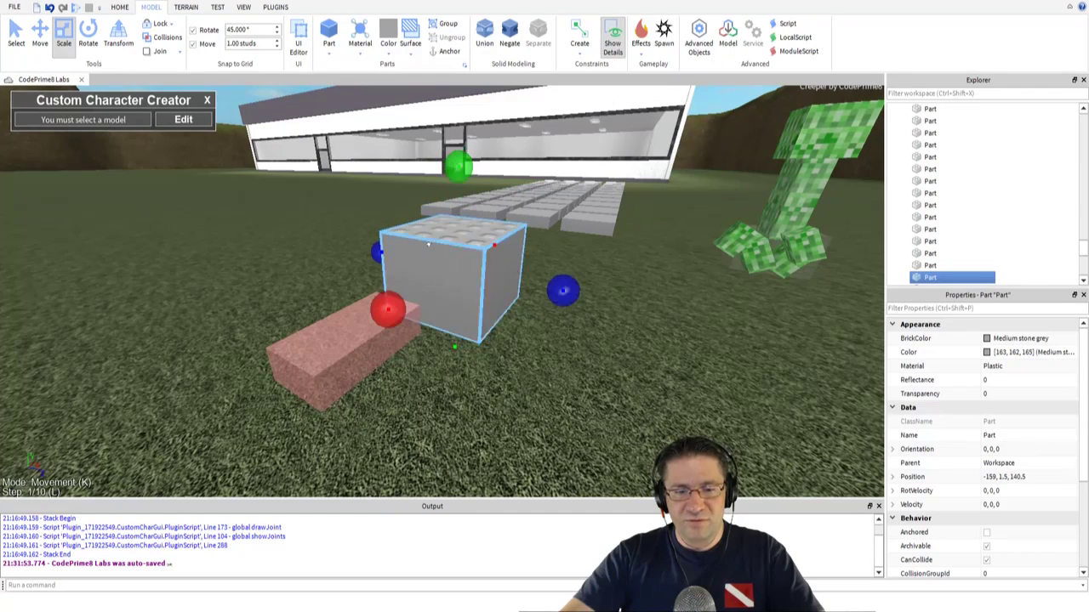
- Raise the negated part to the block's mid-height, centre it sideways and push it into the grey block to position -159.5, 1.5, 140.5
click(40, 35)
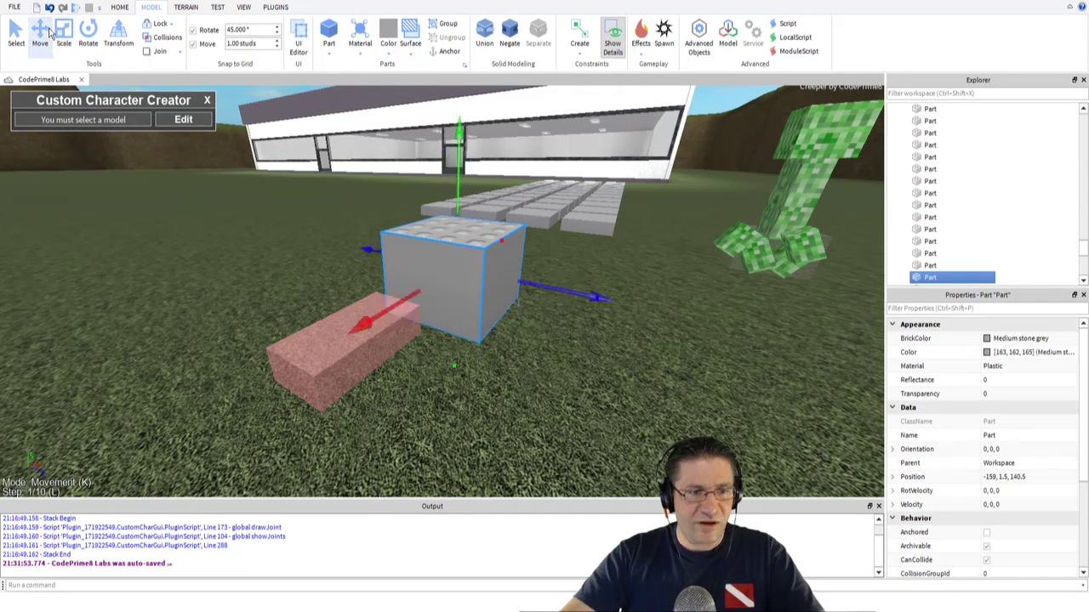
click(339, 341)
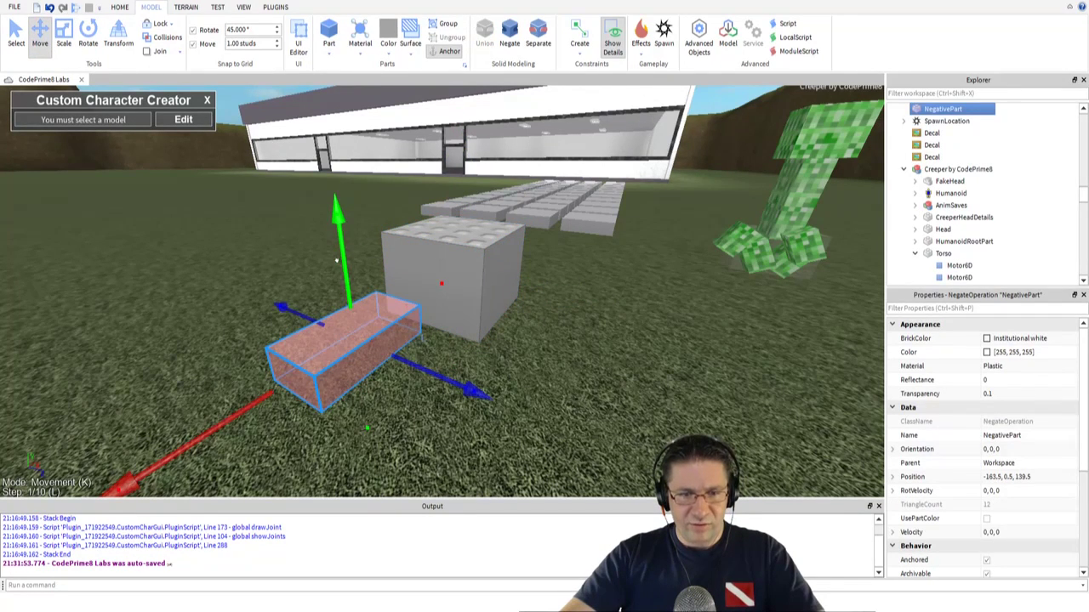
drag(336, 259, 335, 237)
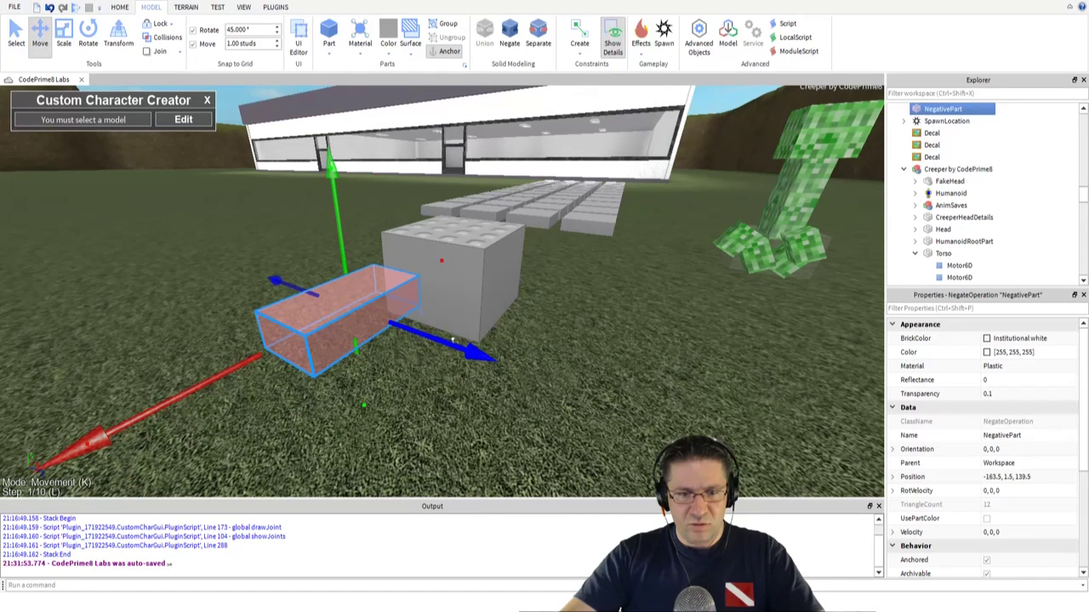
drag(452, 340, 464, 344)
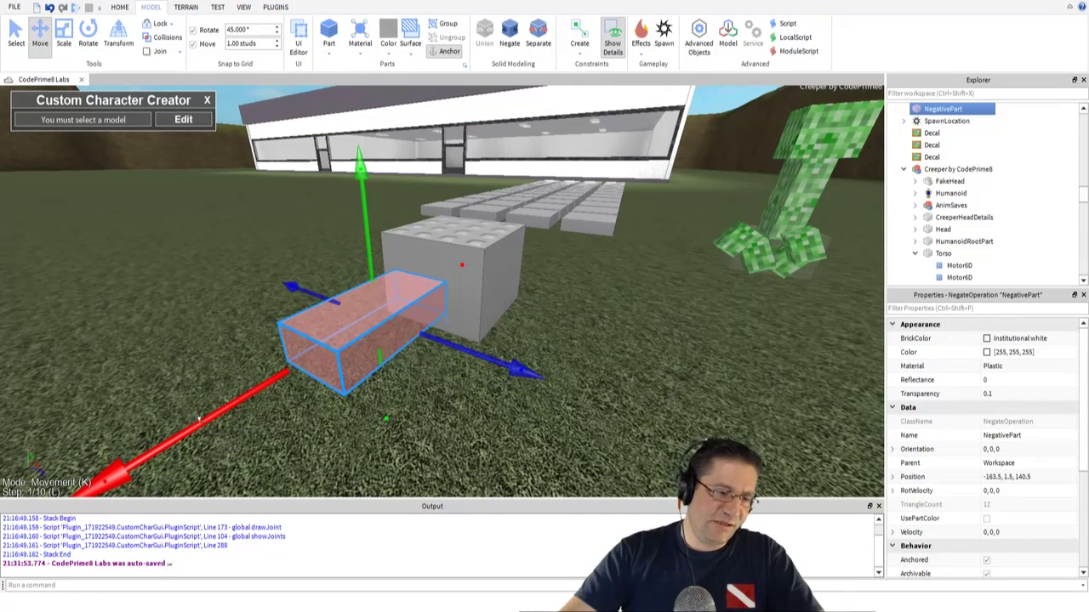
drag(198, 419, 397, 318)
right_drag(503, 286, 517, 308)
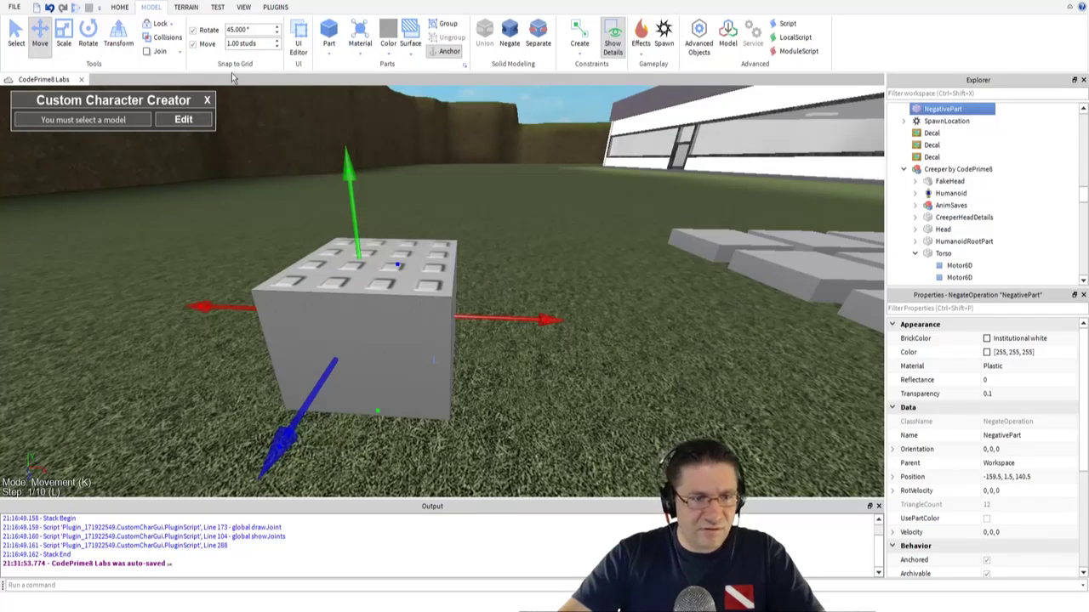
click(193, 44)
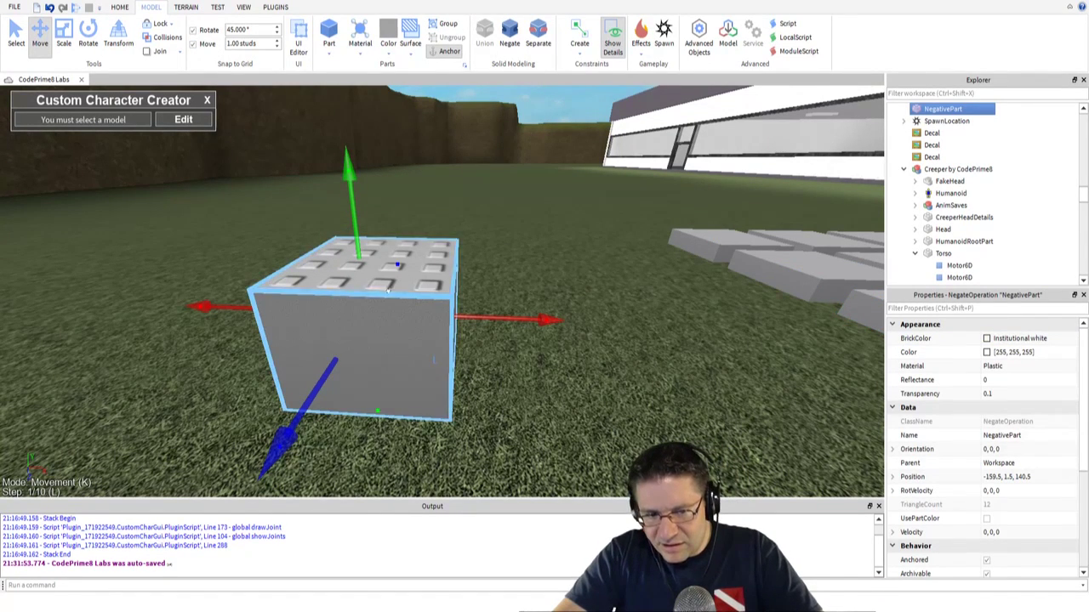
key(ctrl+z)
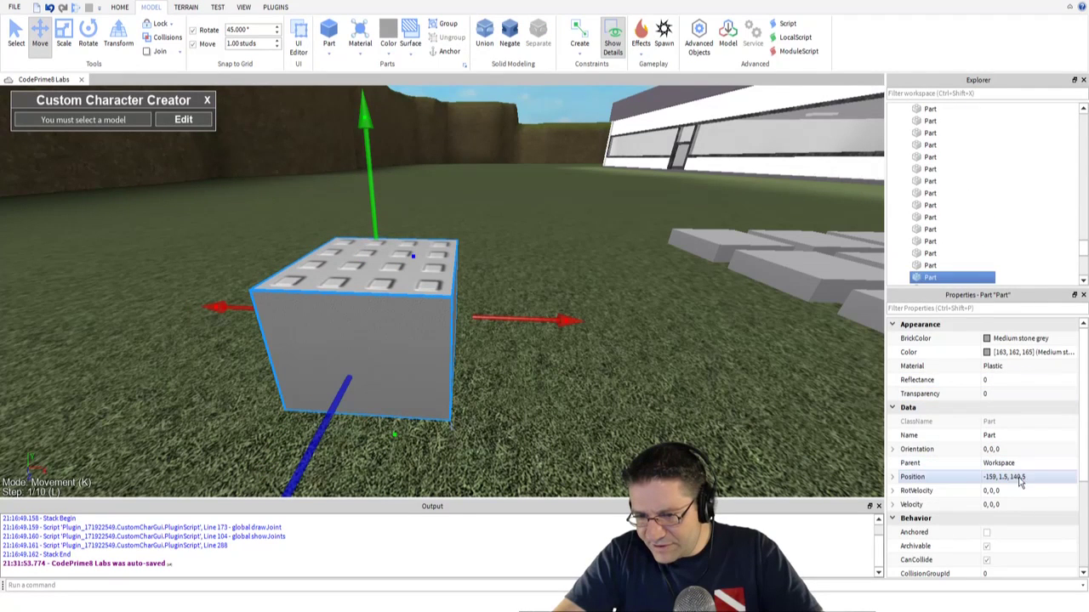
click(1025, 478)
click(1033, 476)
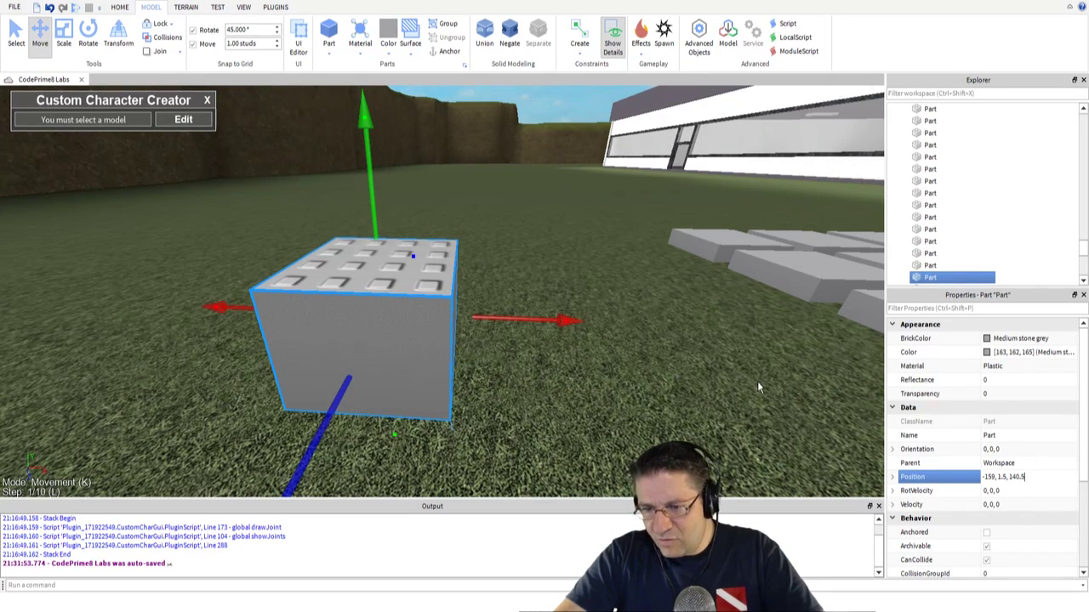
text(a)
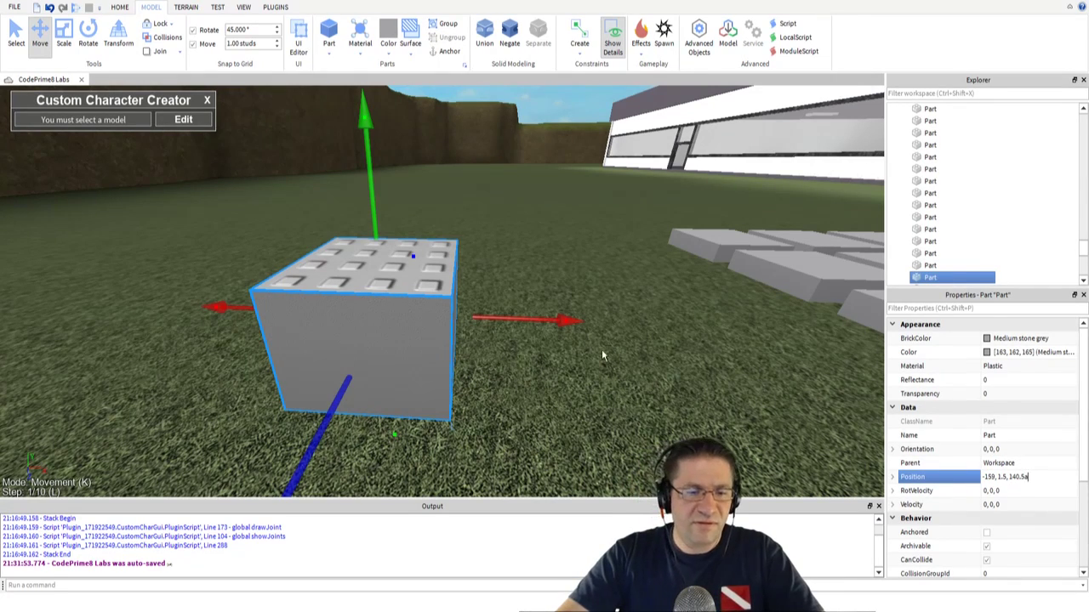
right_drag(222, 300, 222, 301)
right_drag(211, 287, 466, 413)
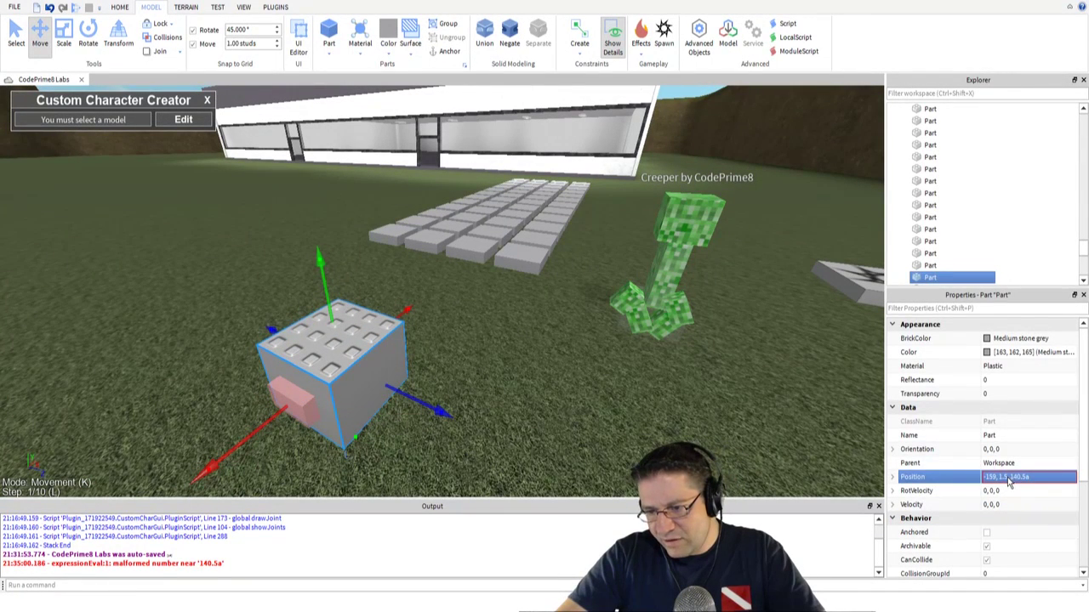
click(1006, 480)
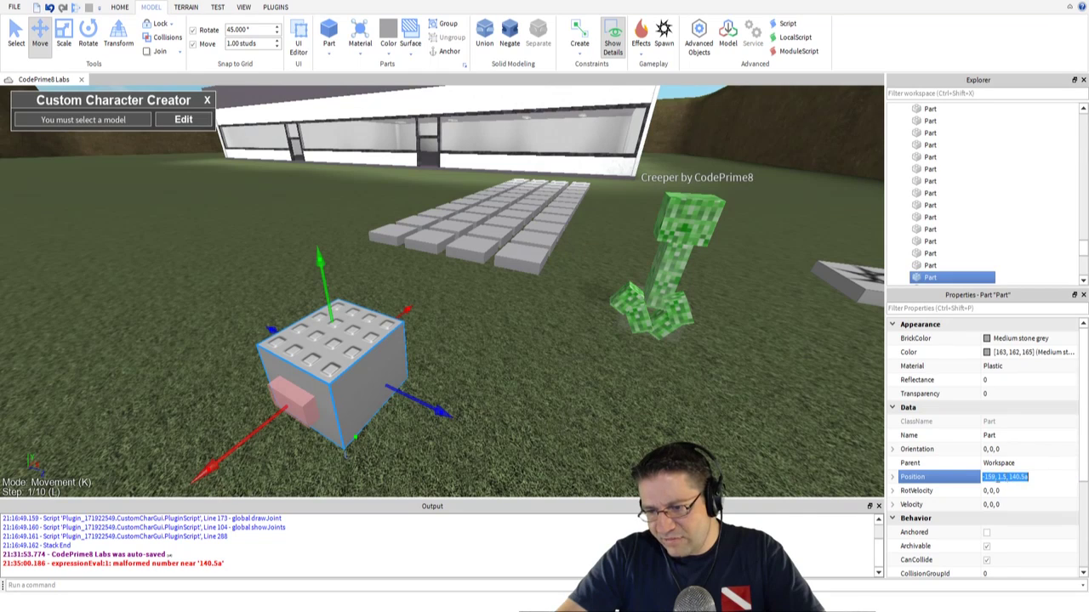
click(1029, 478)
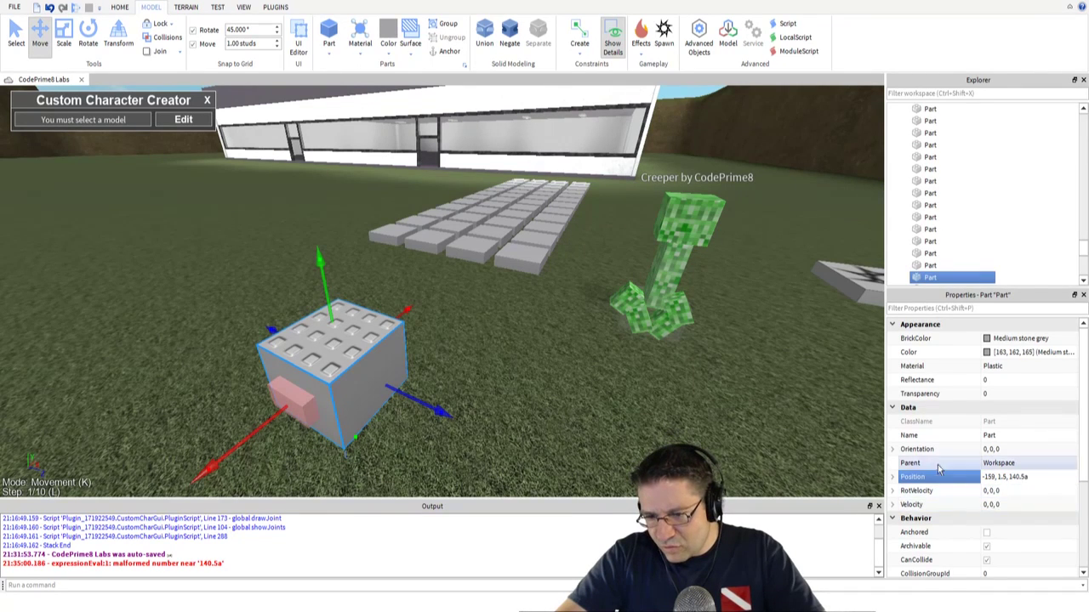
- Expand the position's separate coordinates and set the negated part's X position to -159
click(892, 477)
scroll(942, 463, down, 2)
scroll(978, 459, down, 2)
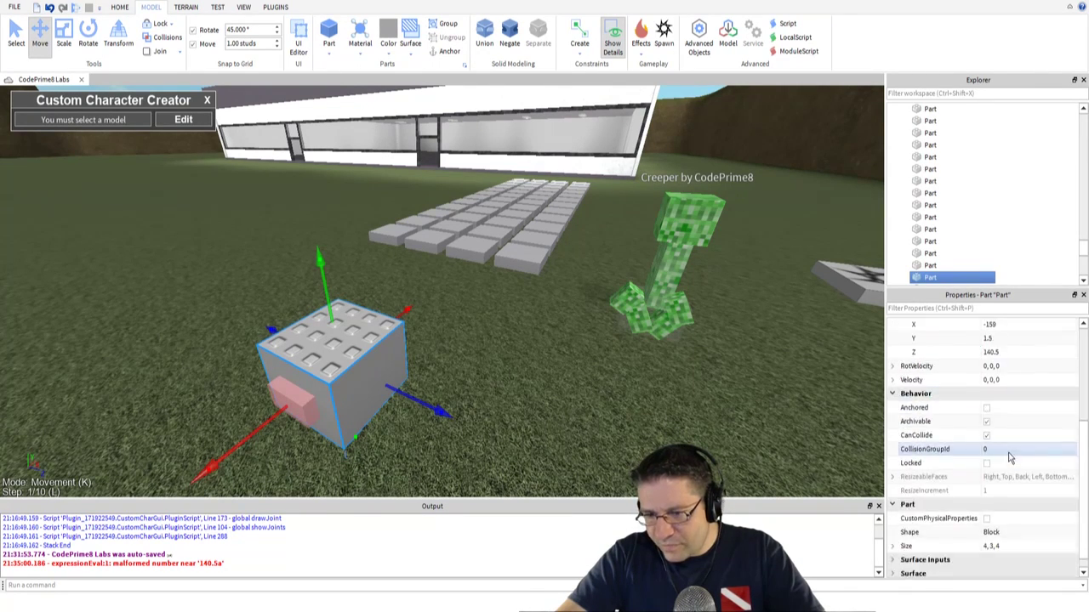
scroll(1015, 388, up, 1)
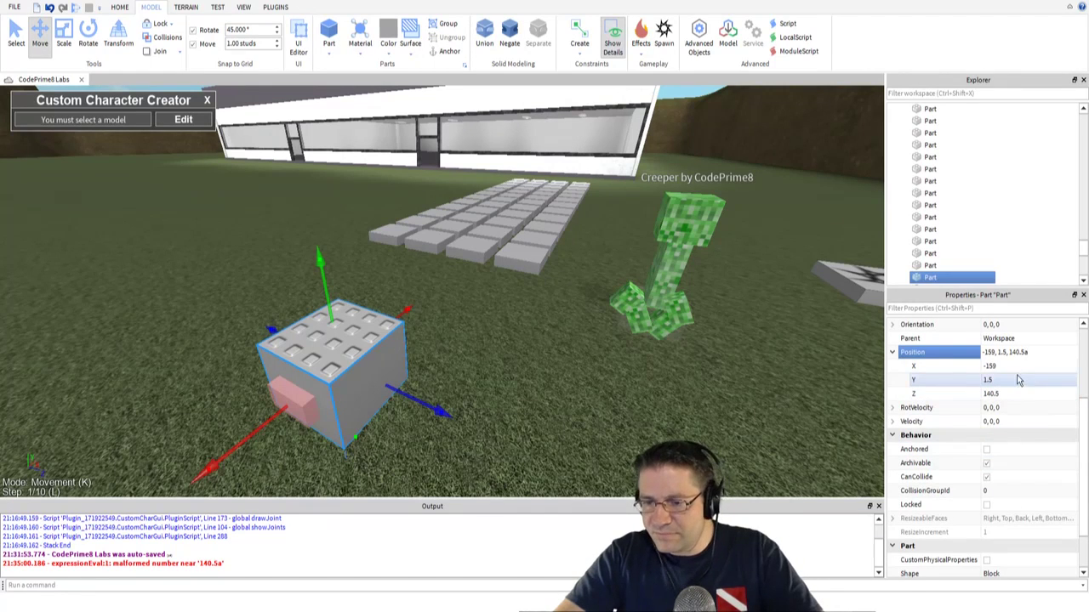
click(1016, 380)
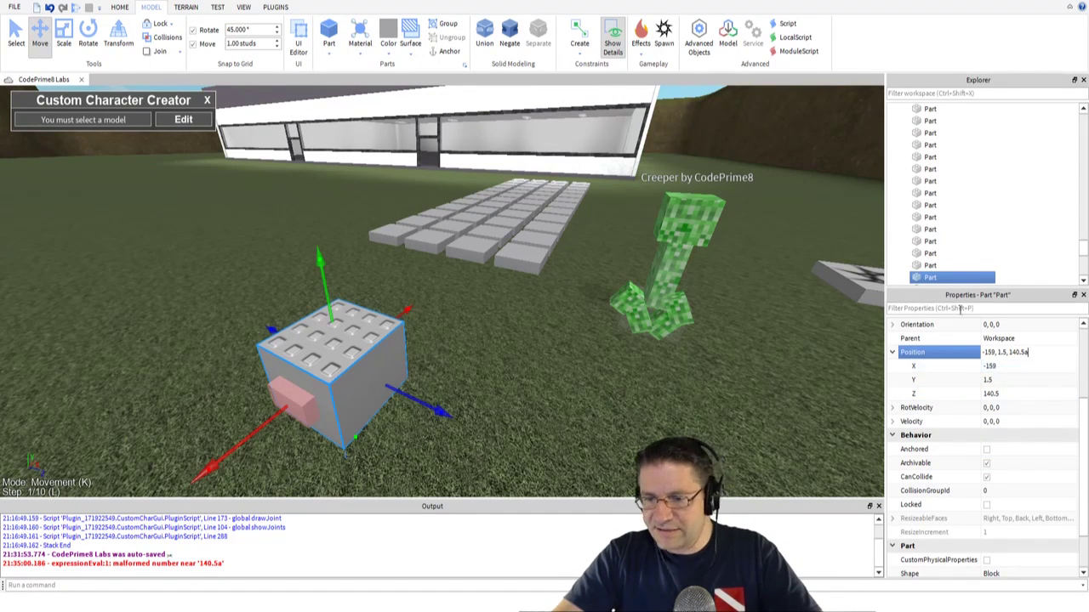
click(365, 350)
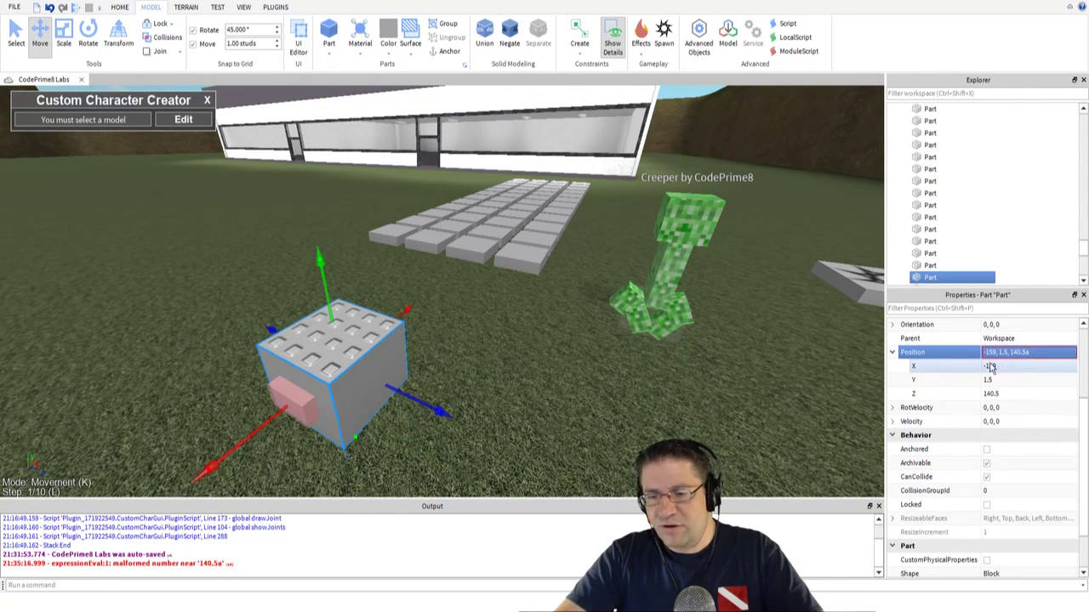
click(274, 383)
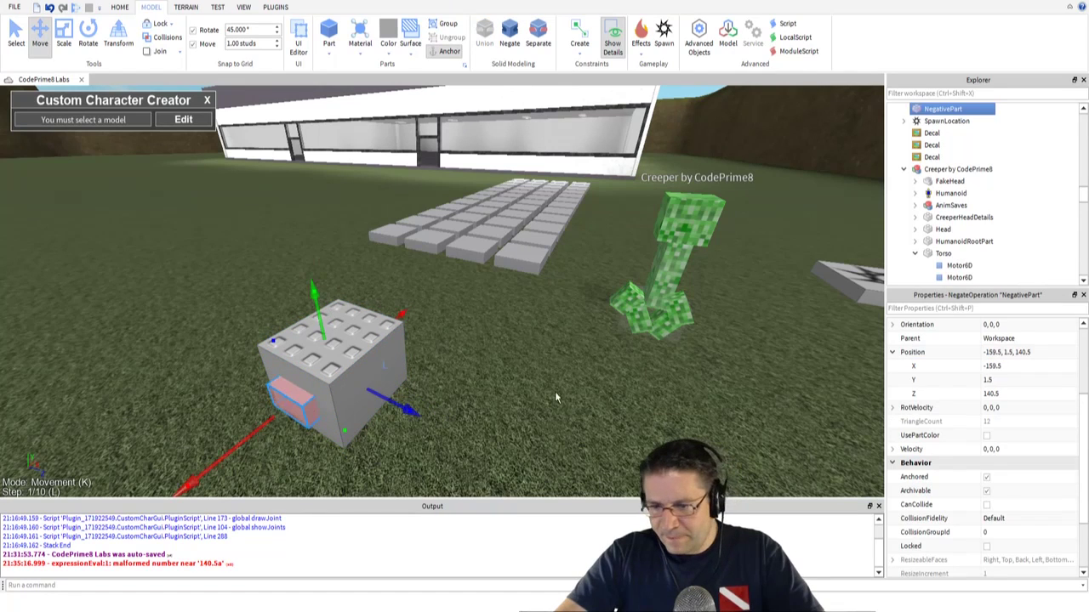
click(1002, 366)
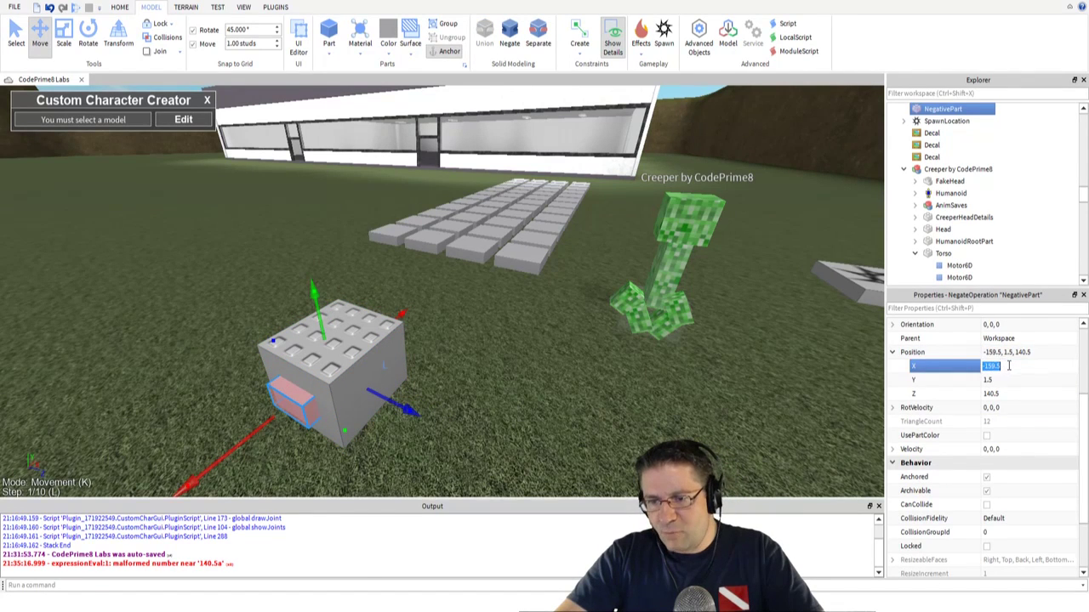
key(BackSpace)
key(BackSpace)
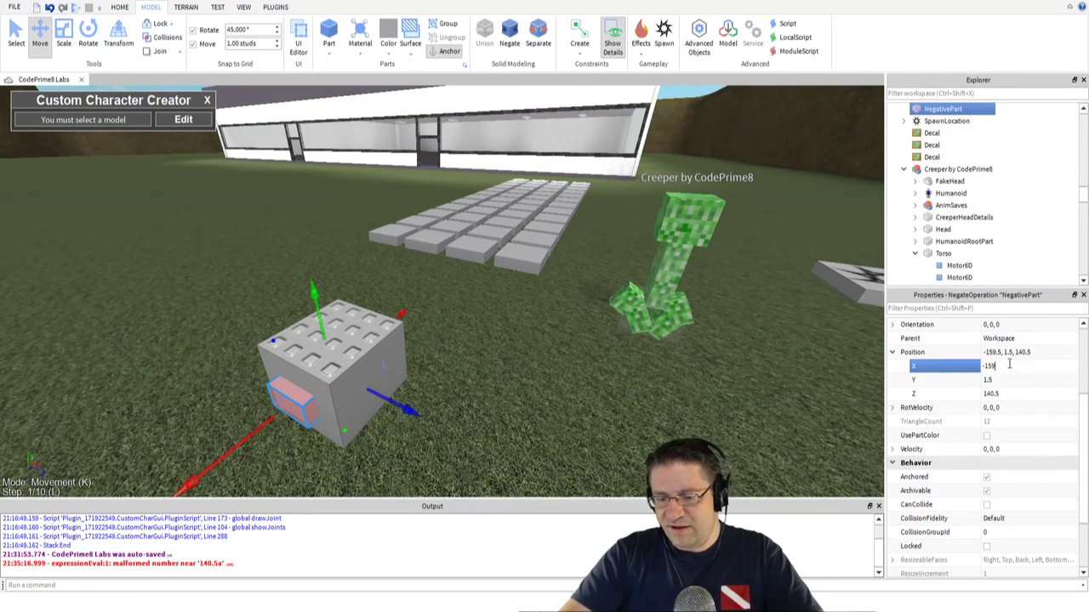
key(Return)
- Select the negated part together with the grey block and check both selections in the object hierarchy
key(f)
key(a)
right_drag(575, 357, 575, 355)
key(w)
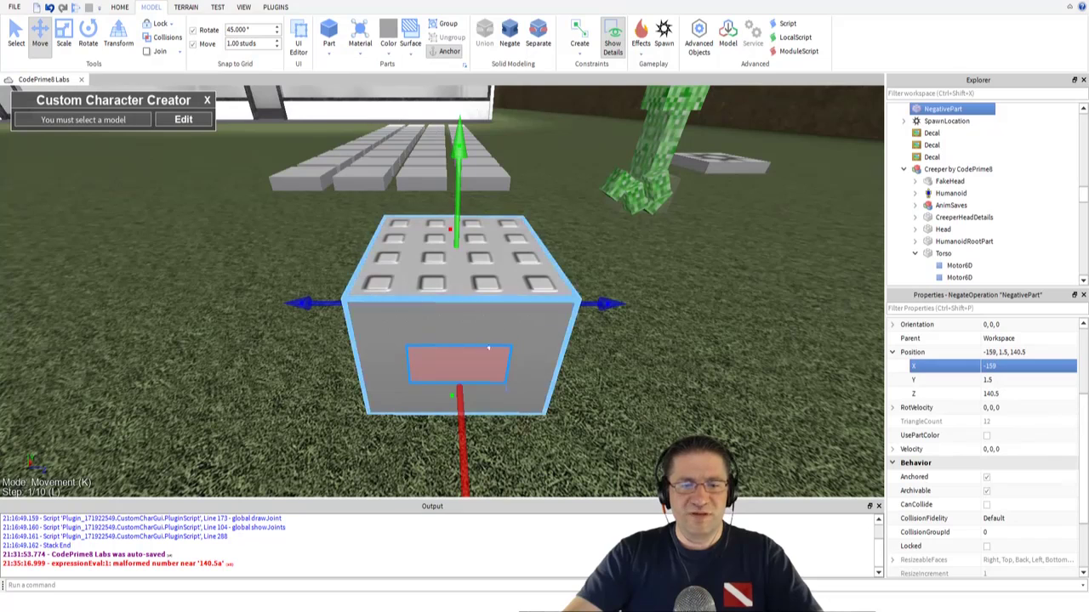
ctrl+click(483, 368)
ctrl+click(551, 311)
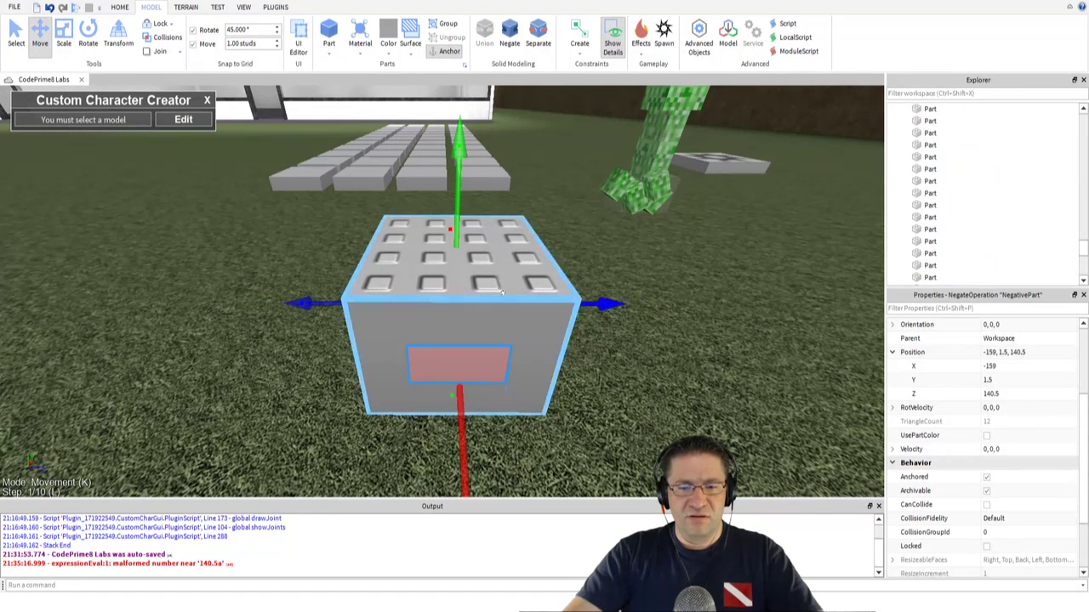
ctrl+click(568, 303)
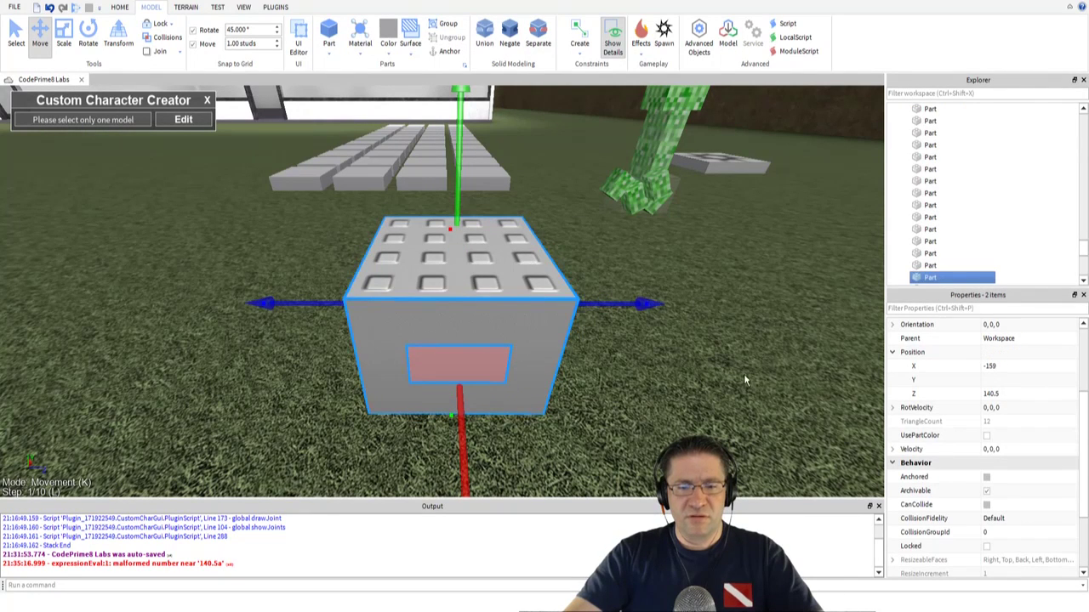
scroll(993, 170, up, 10)
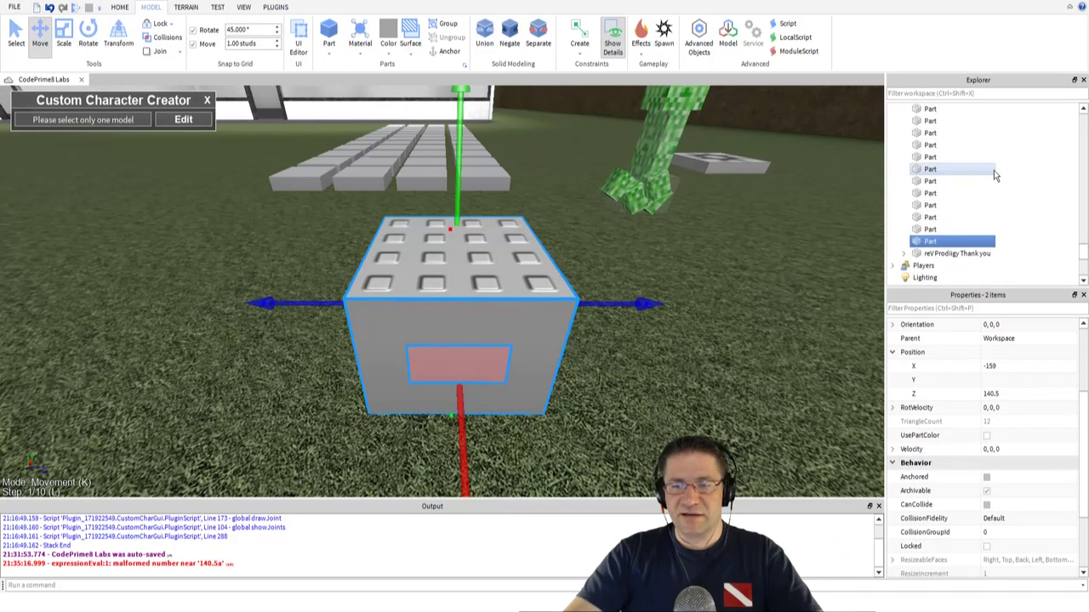
scroll(994, 176, up, 10)
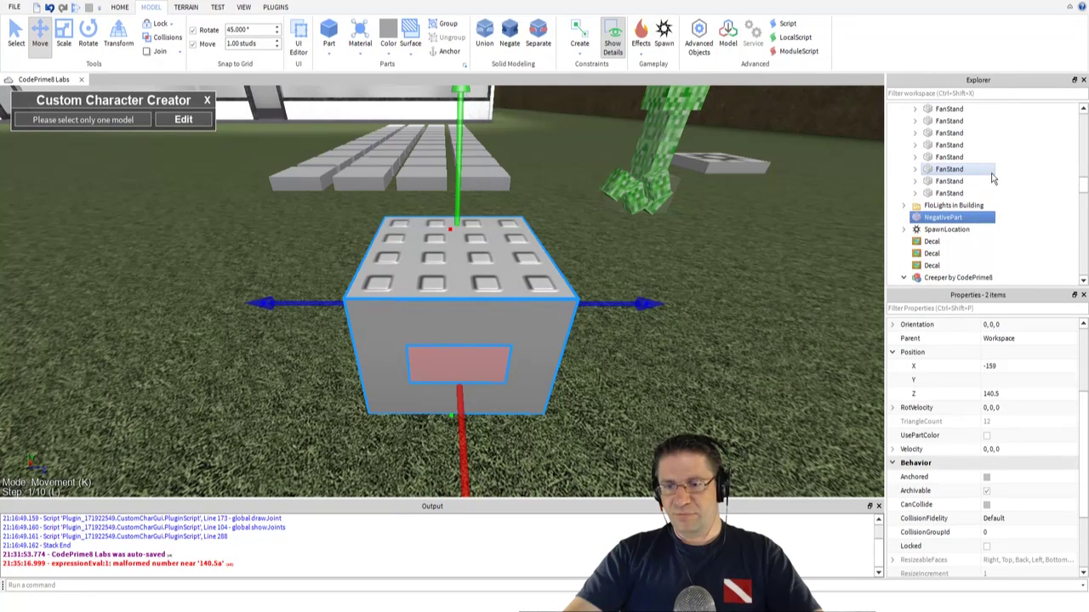
scroll(942, 221, down, 5)
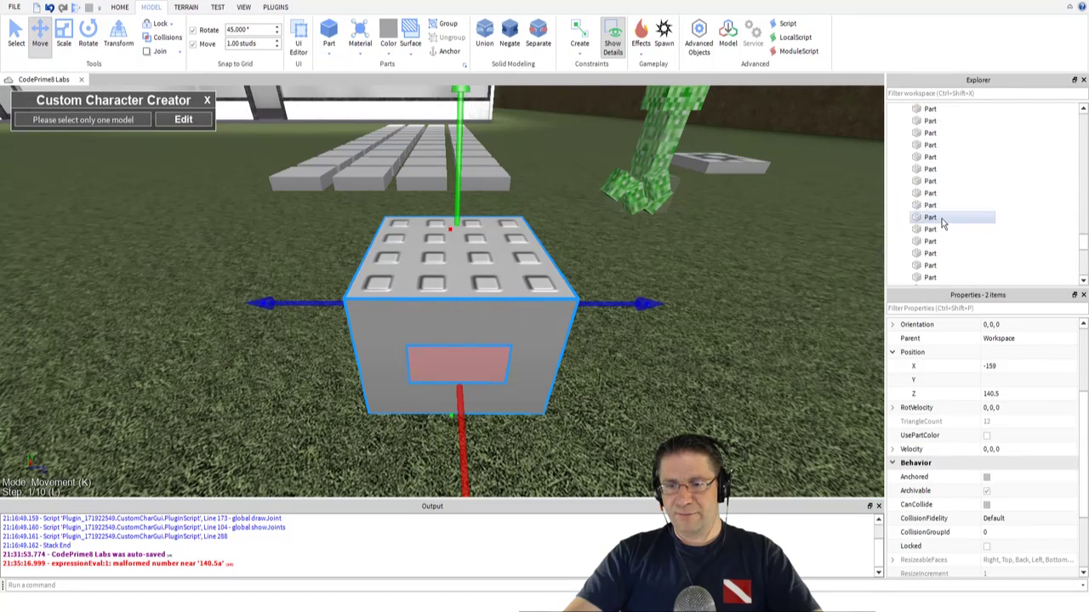
scroll(942, 223, down, 3)
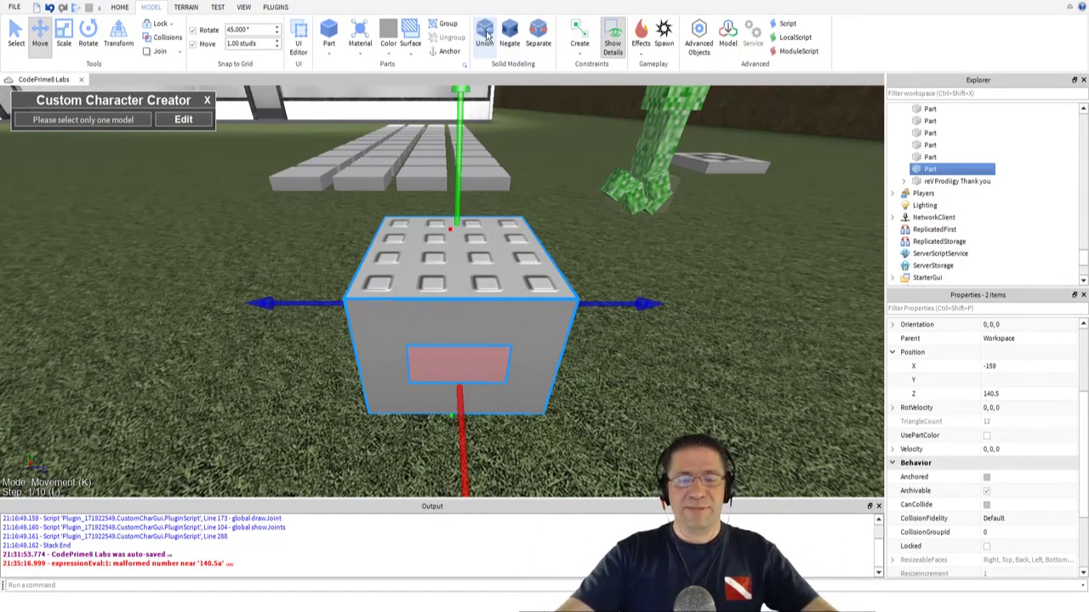
- Union the negated part with the grey block to cut a rectangular hole through it, and inspect the opening
click(487, 34)
right_drag(518, 158, 548, 289)
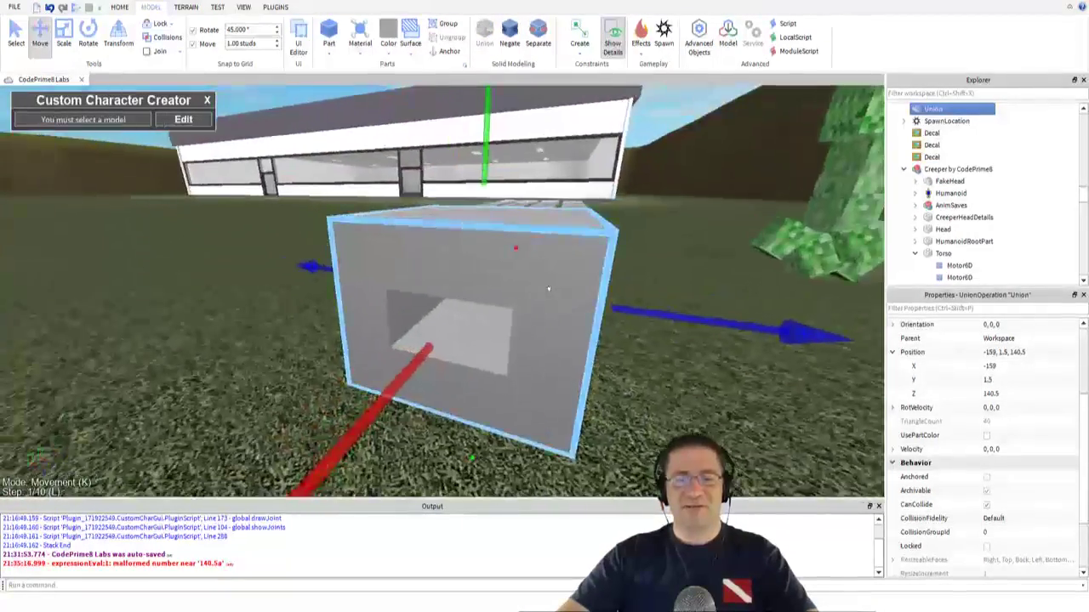
mouse_move(553, 338)
right_down()
mouse_move(546, 331)
mouse_move(555, 342)
right_up()
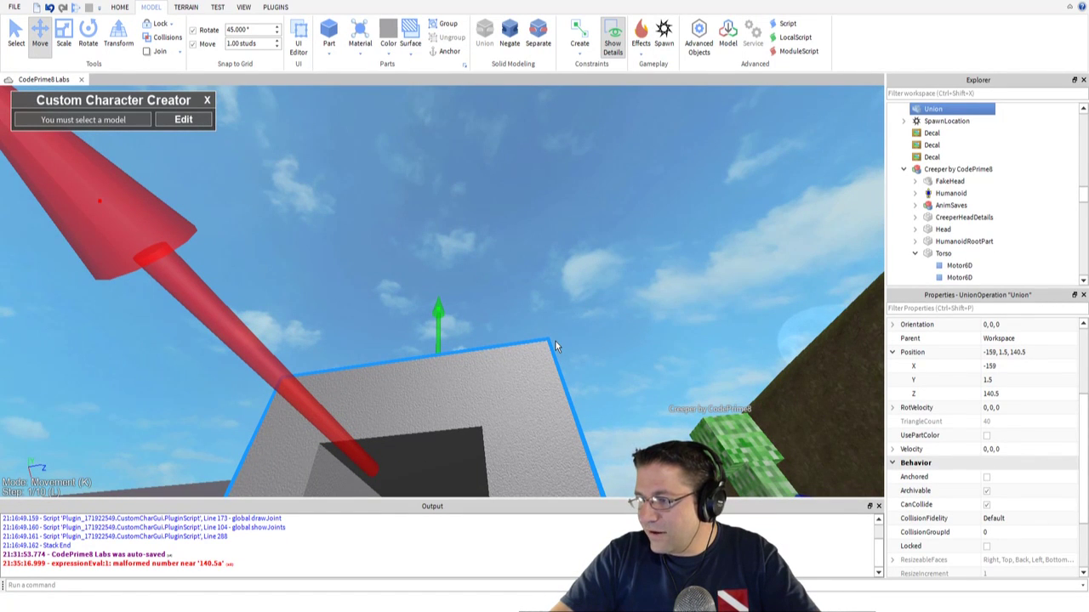
mouse_move(555, 341)
right_down()
mouse_move(546, 331)
mouse_move(556, 344)
right_up()
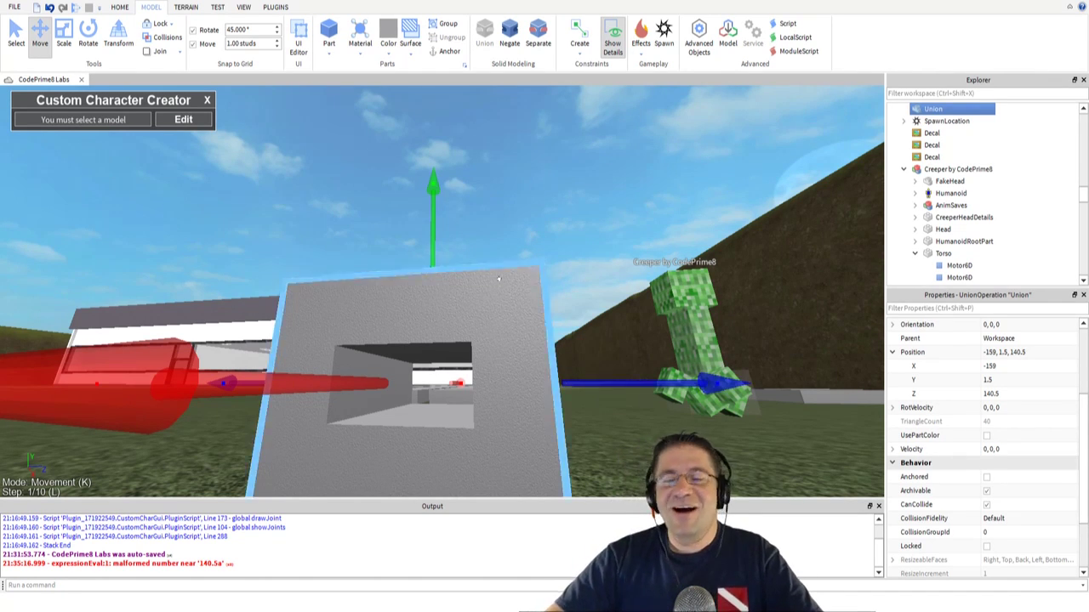
right_drag(502, 280, 520, 338)
key(d)
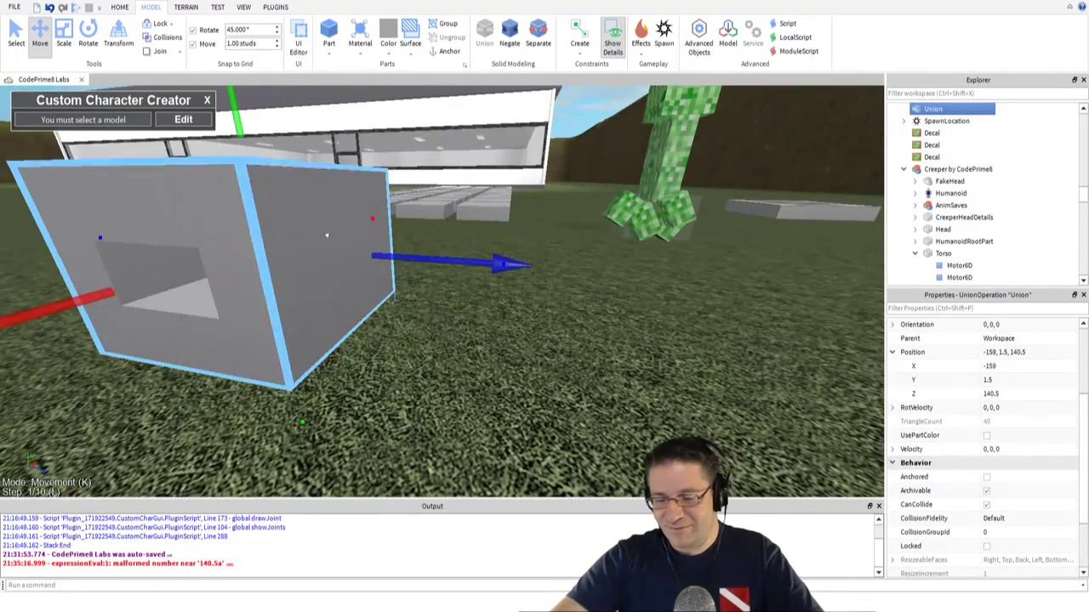
- Delete the hollowed demonstration block and return to the creeper model
key(Delete)
key(w)
right_drag(410, 366, 401, 351)
key(w)
key(e)
key(d)
key(d)
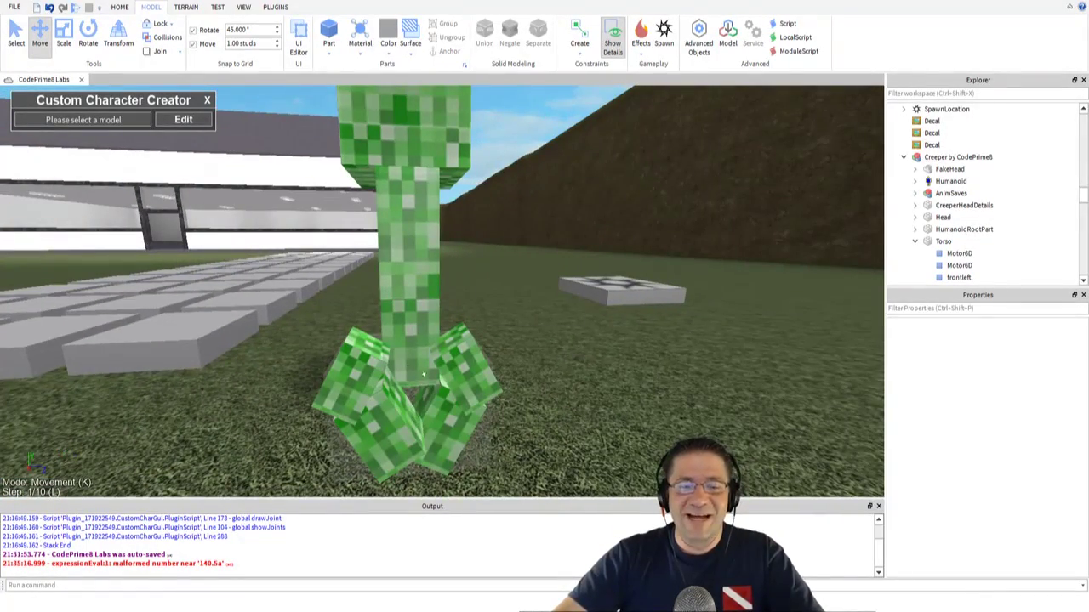
click(243, 8)
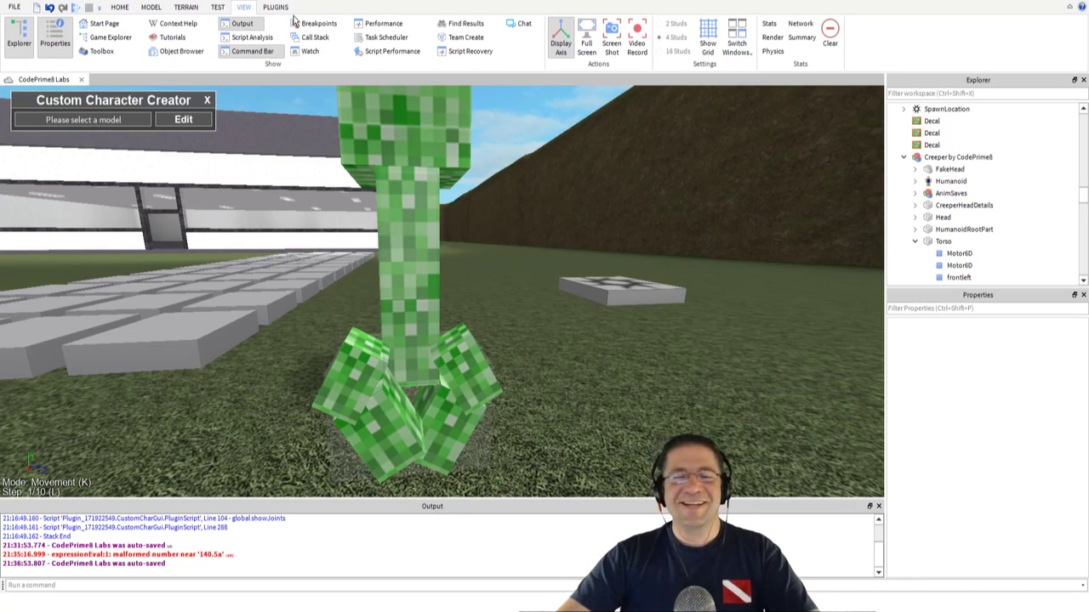
right_drag(638, 240, 587, 242)
scroll(591, 246, down, 2)
scroll(591, 246, up, 1)
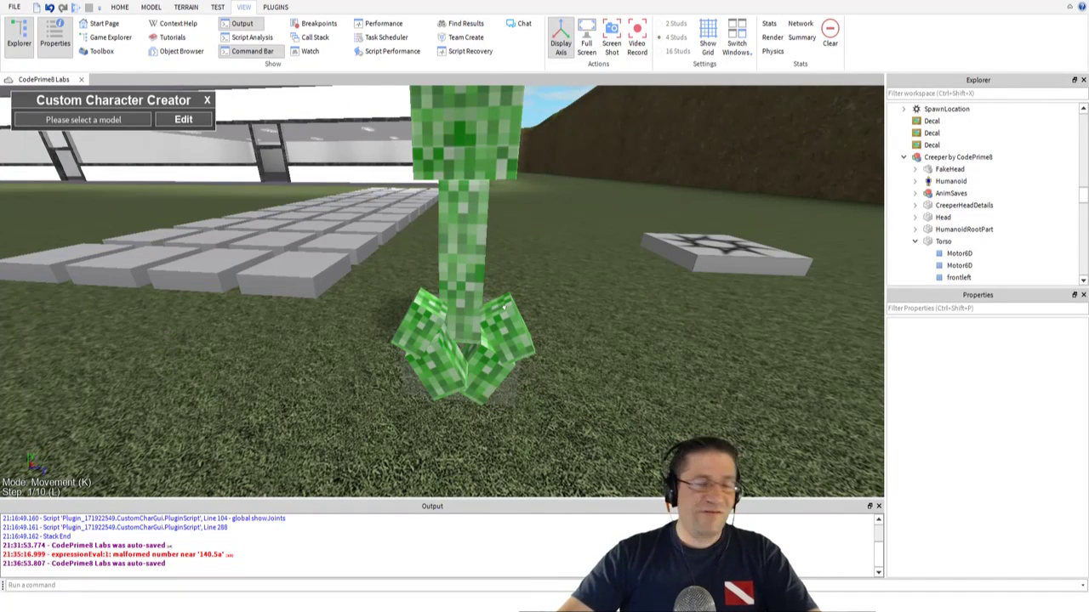
right_drag(554, 324, 513, 317)
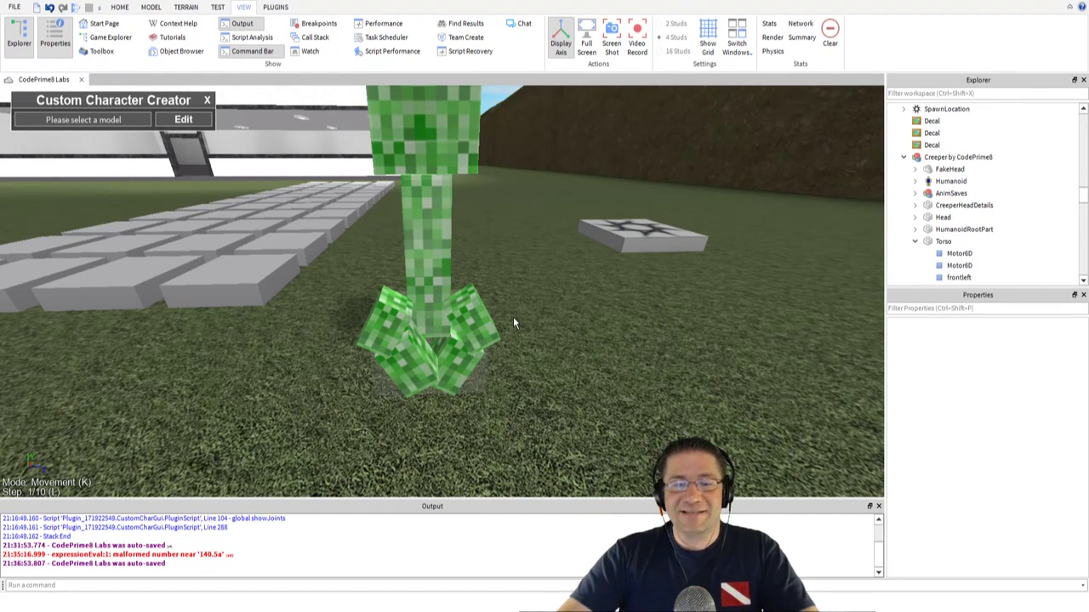
right_drag(513, 322, 512, 322)
scroll(513, 322, down, 3)
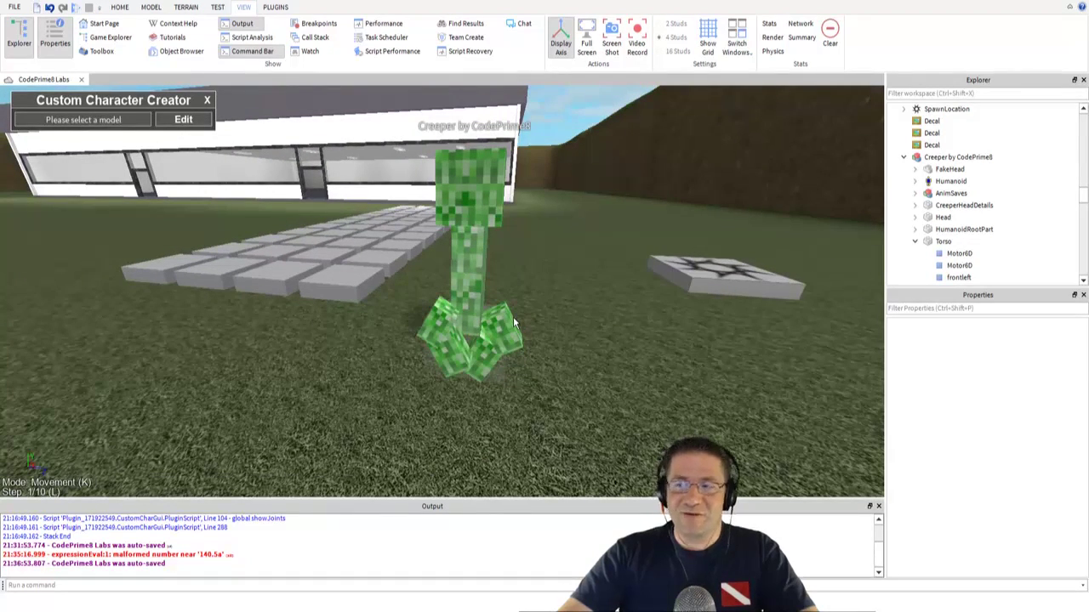